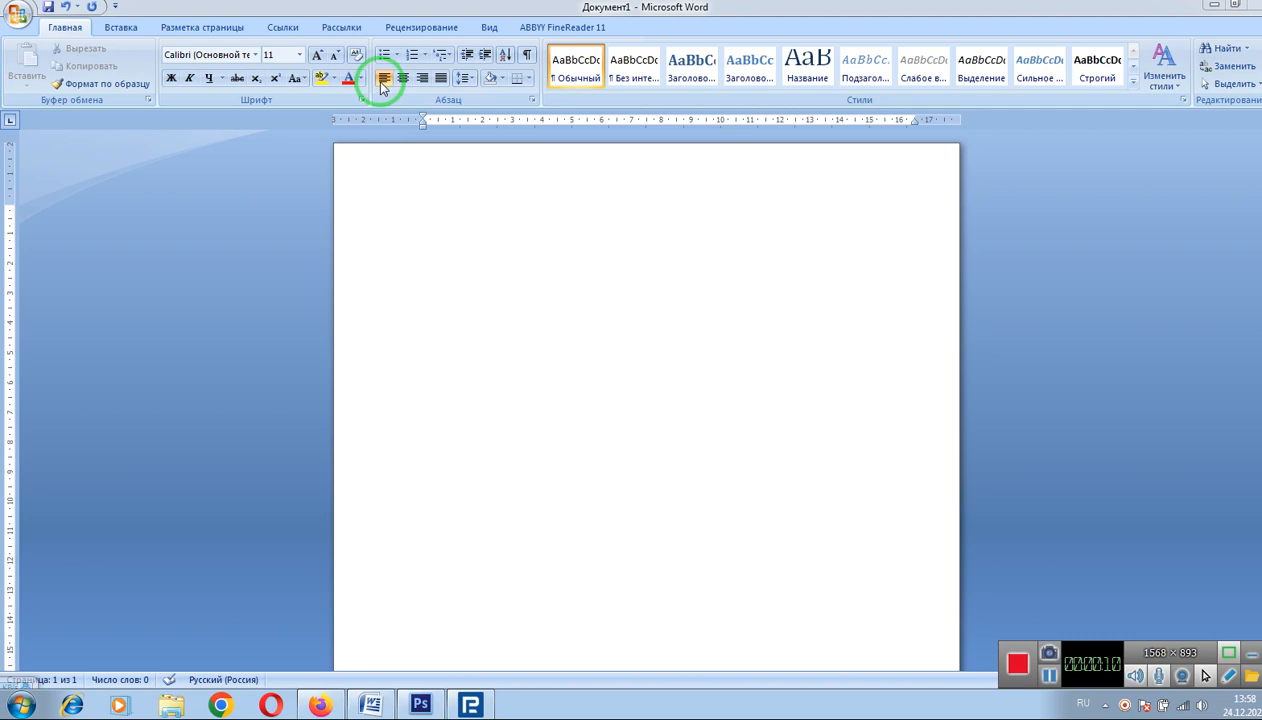
# Step: Left-align the empty first line and type the person's full name on it
pyautogui.click(381, 87)
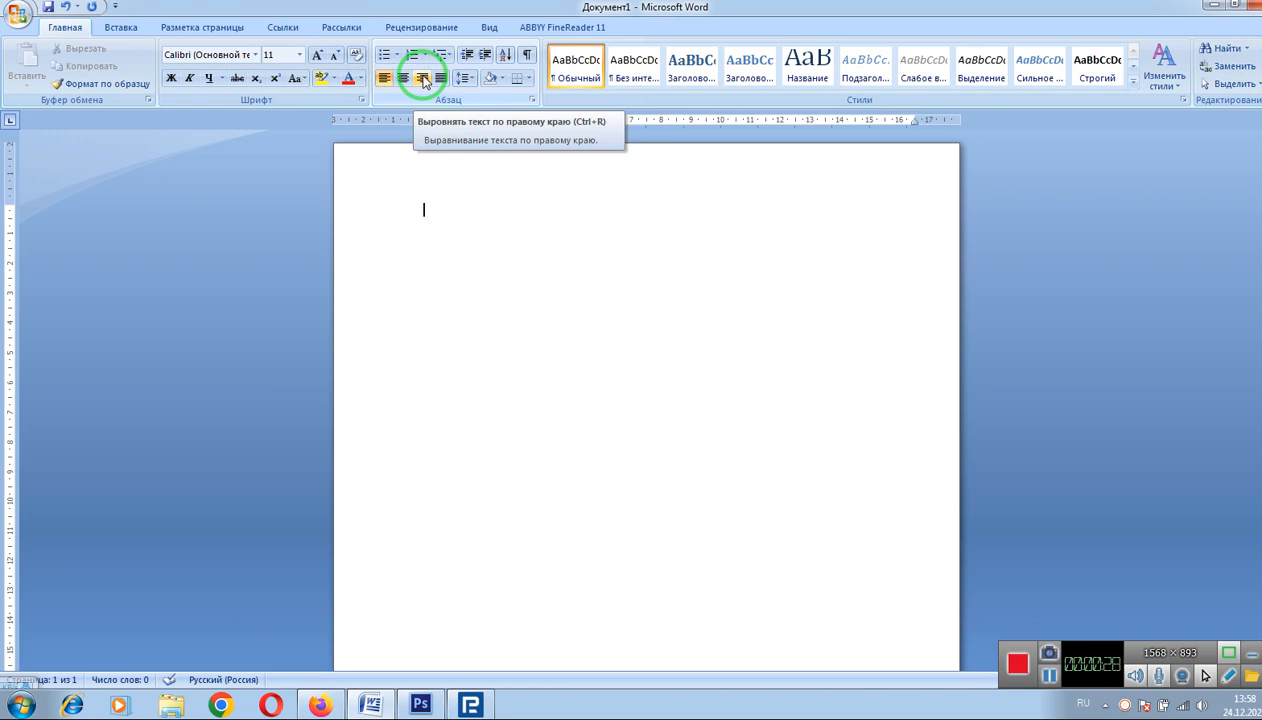
pyautogui.click(428, 210)
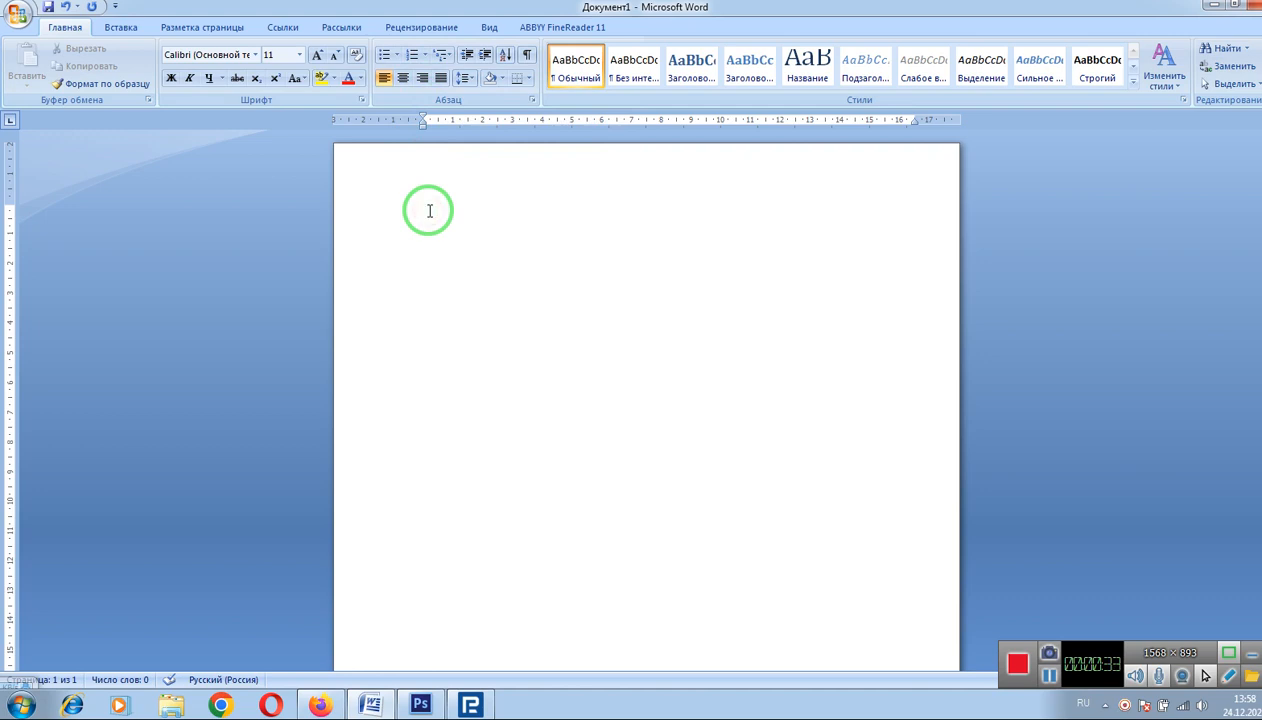
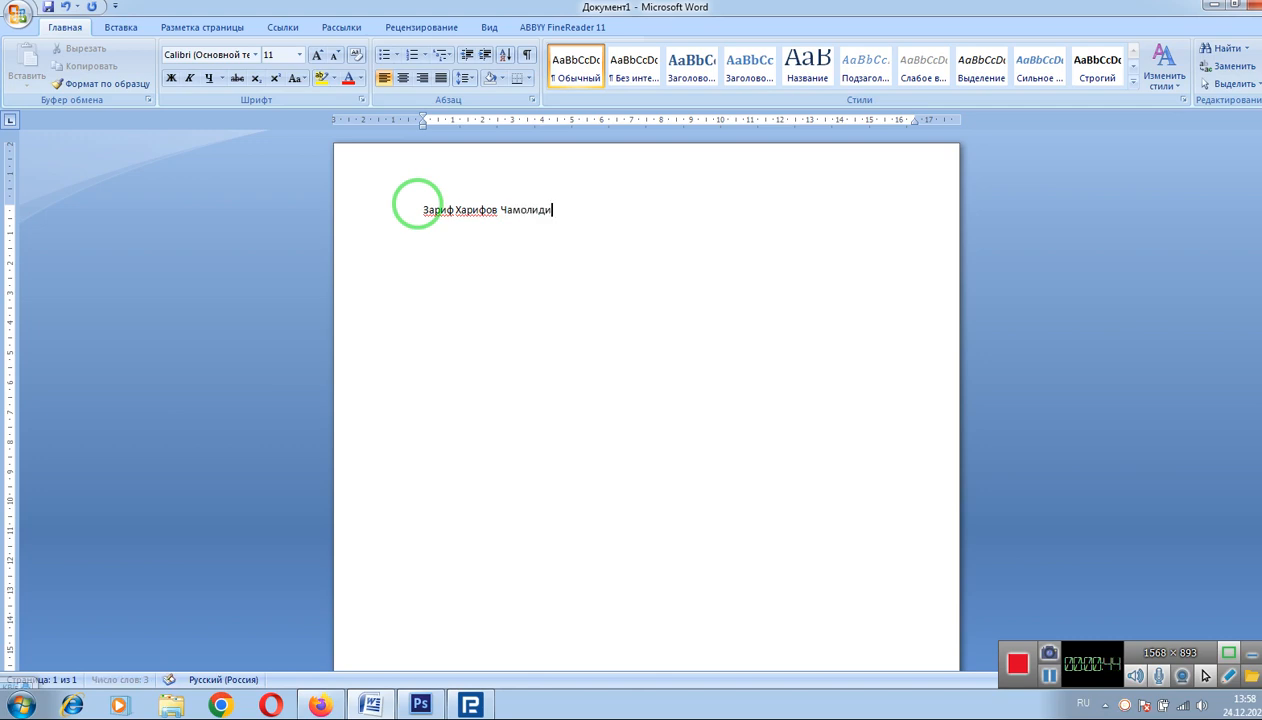
# Step: Set the whole name line to 22-point font size
pyautogui.moveTo(590, 211); pyautogui.dragTo(383, 208)
pyautogui.click(298, 55)
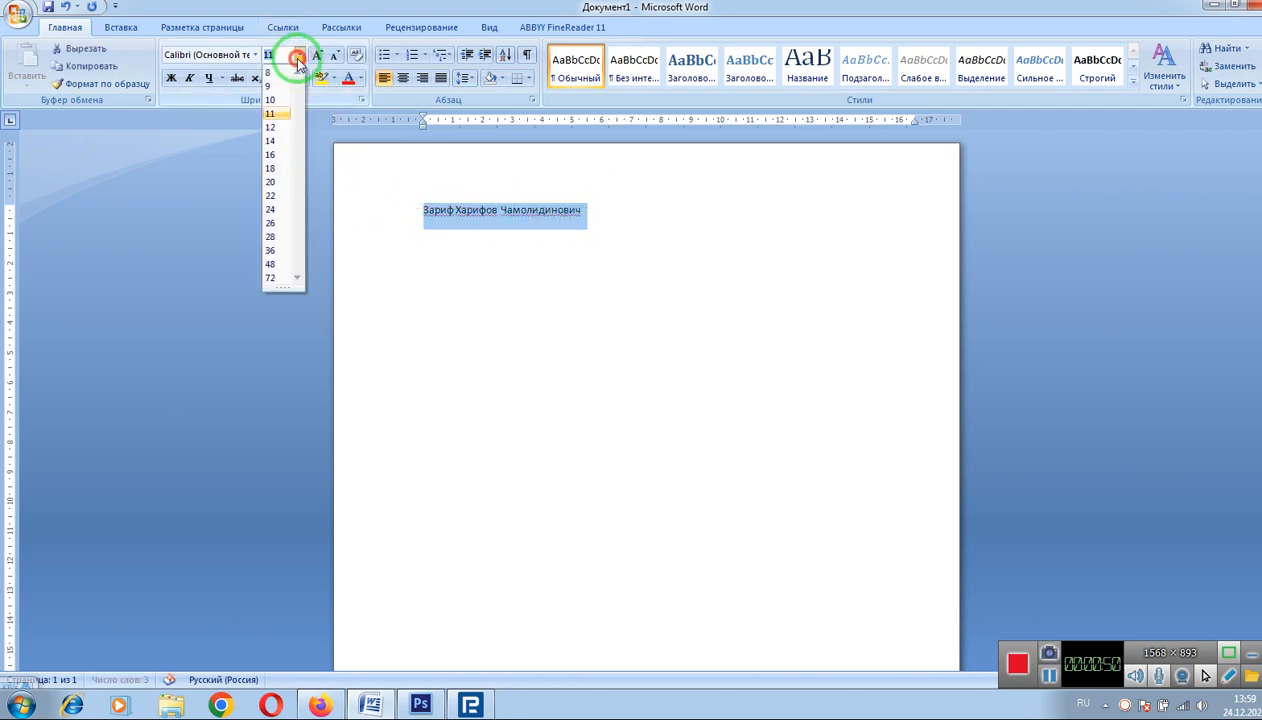
pyautogui.click(272, 195)
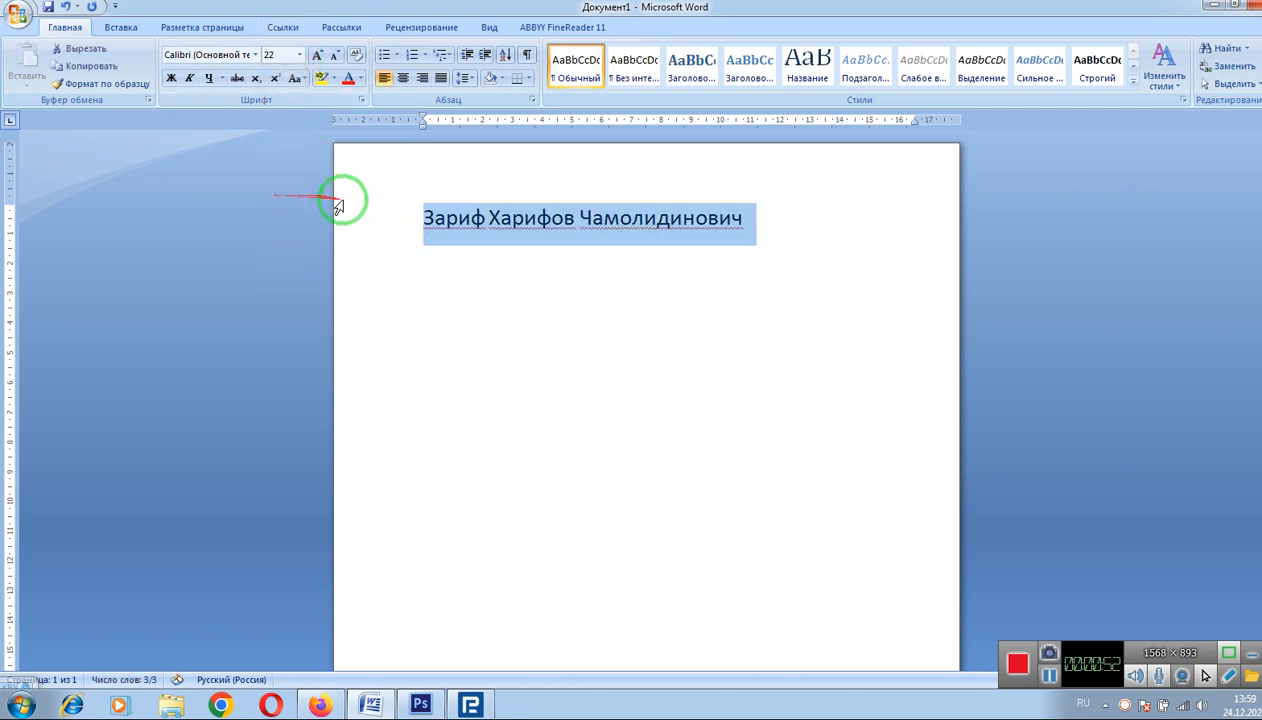
pyautogui.click(424, 221)
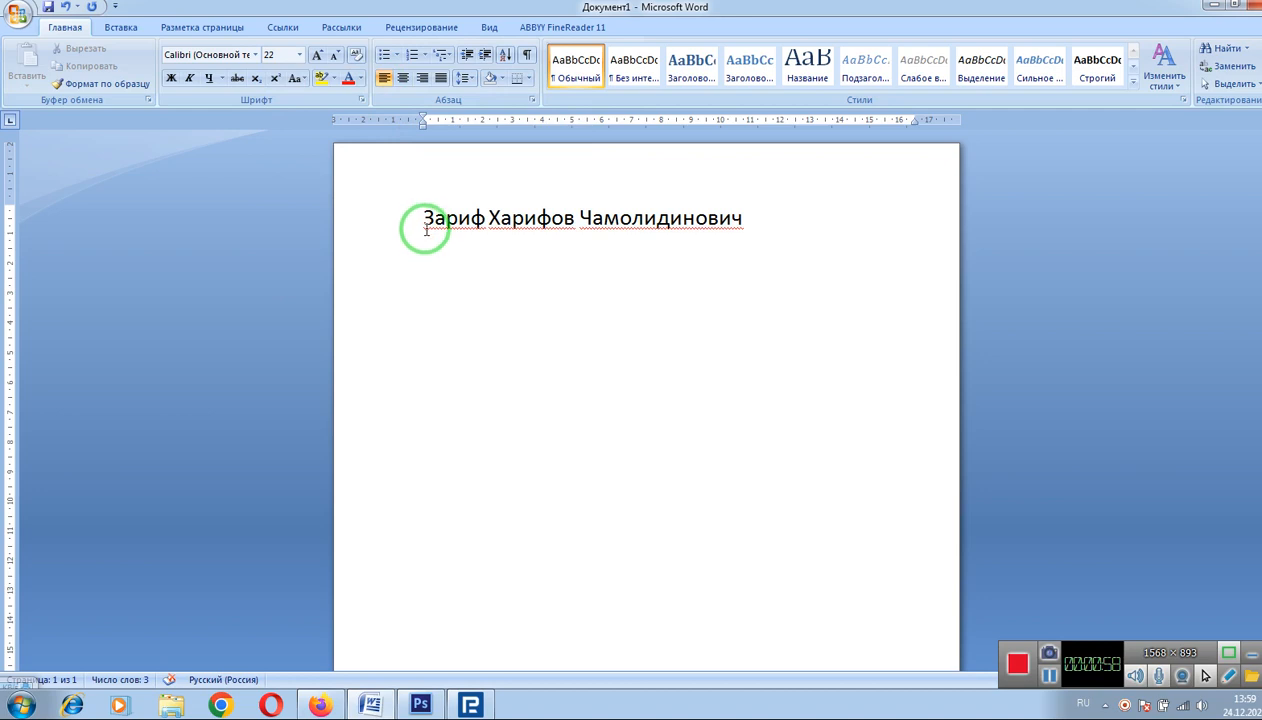
pyautogui.click(403, 80)
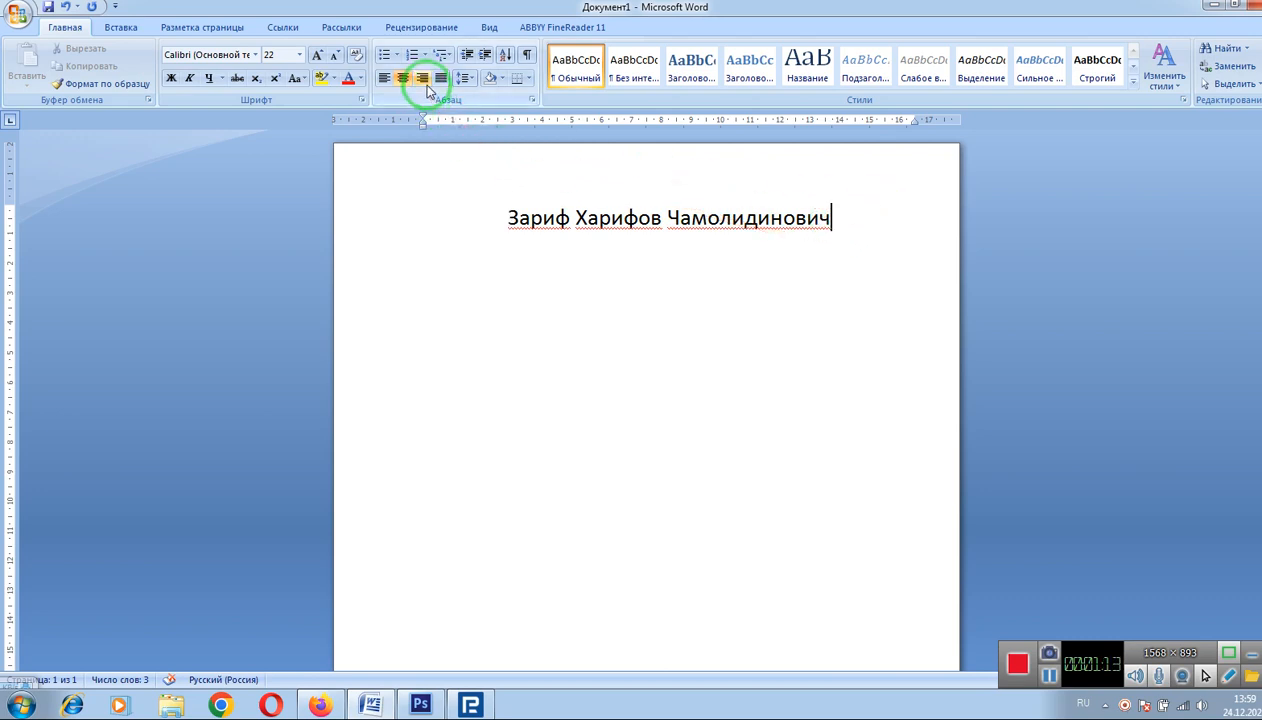
pyautogui.click(423, 82)
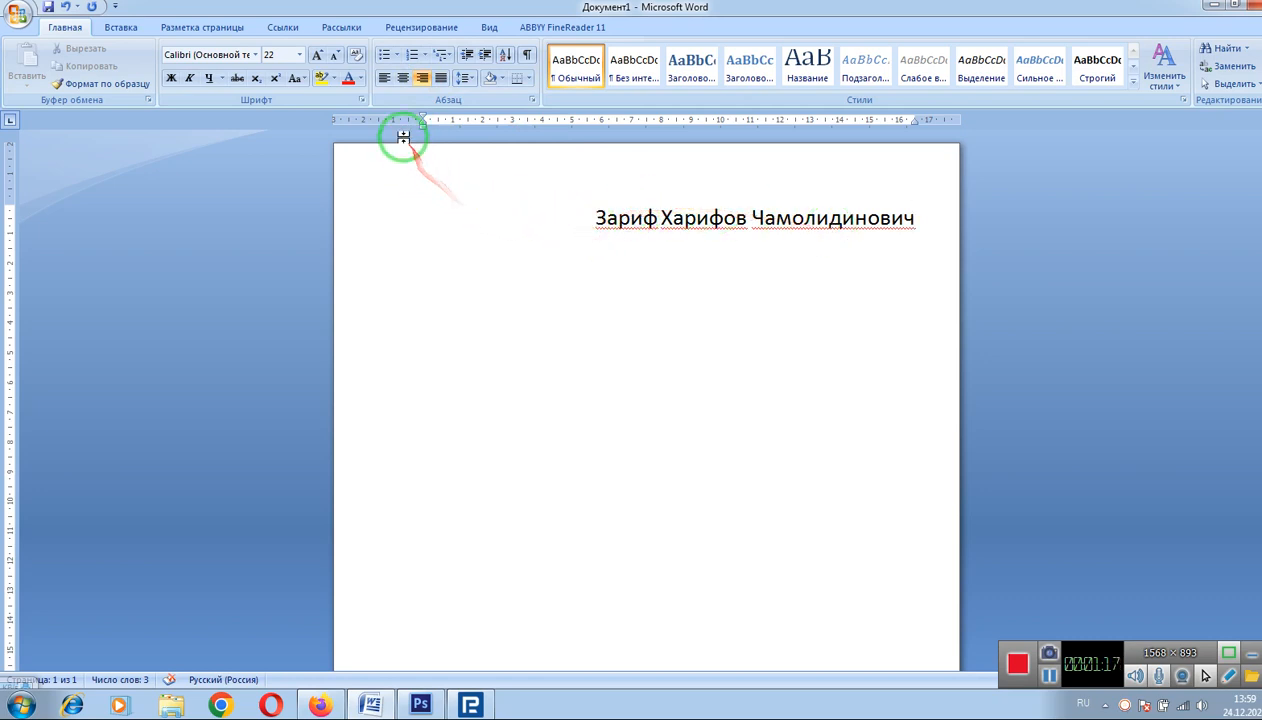
pyautogui.click(385, 78)
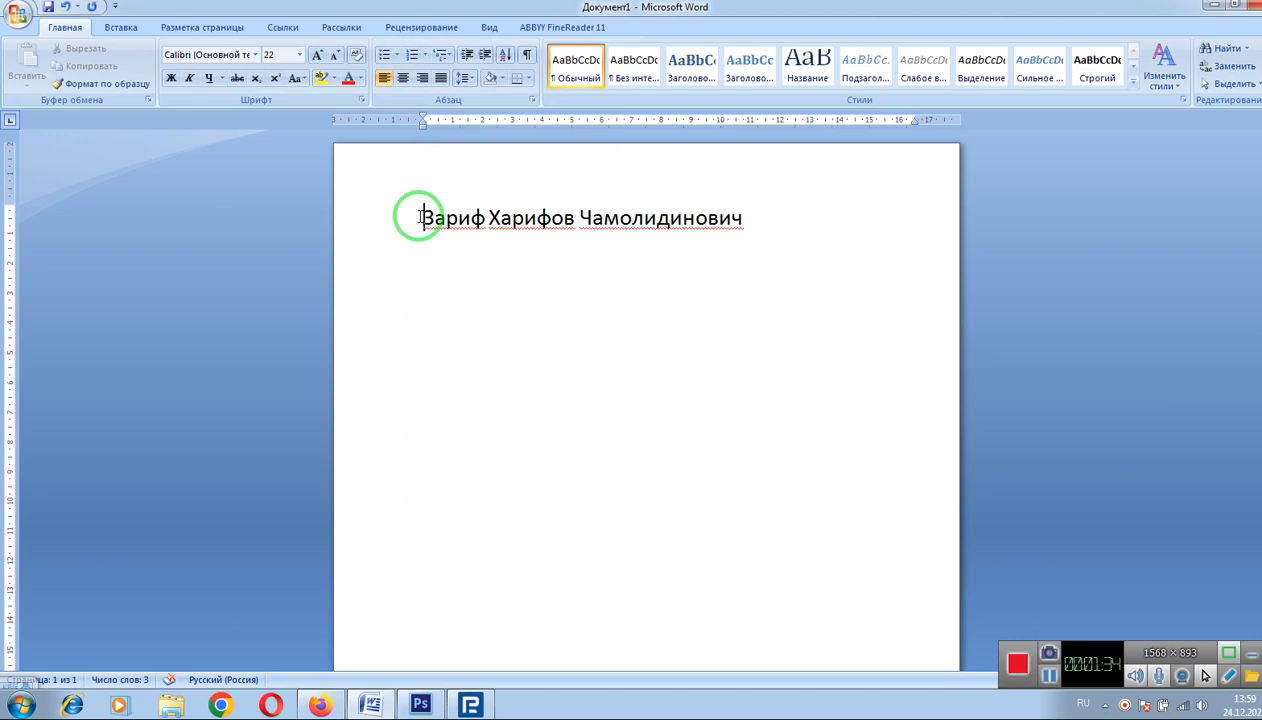
# Step: Make the name line item 1 of a numbered list and add three first names as items 2–4
pyautogui.click(412, 54)
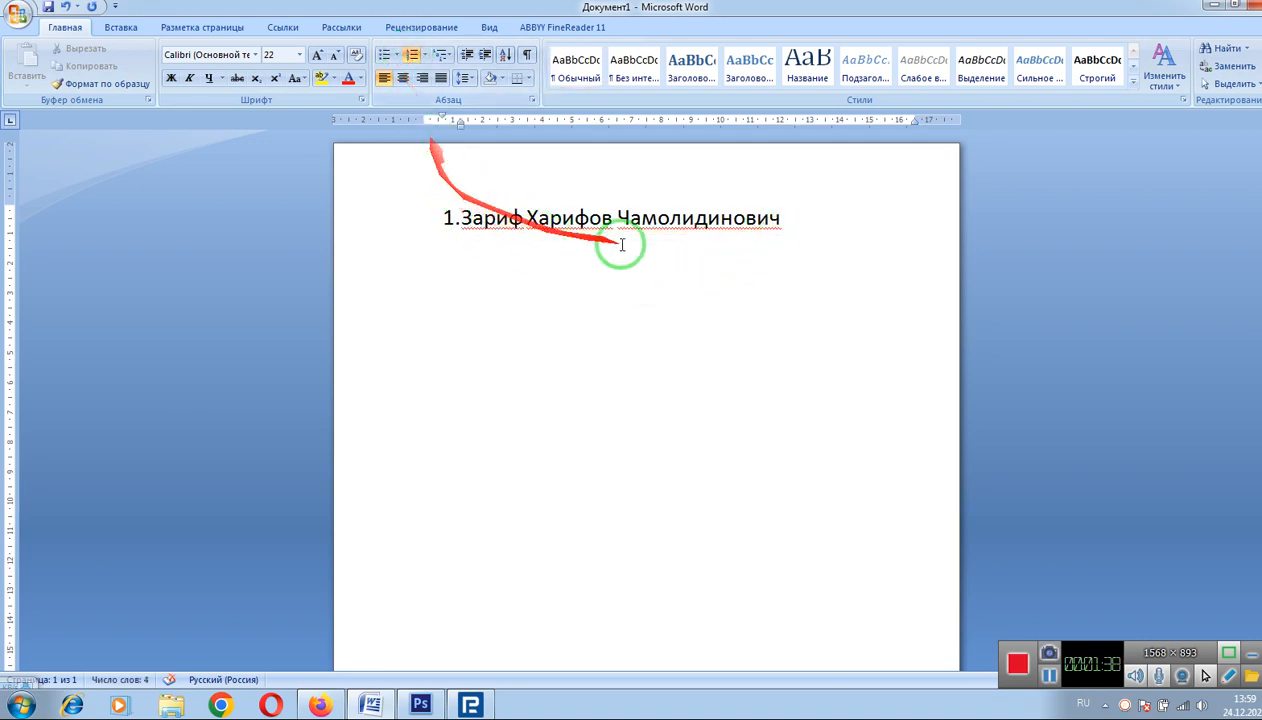
pyautogui.click(786, 221)
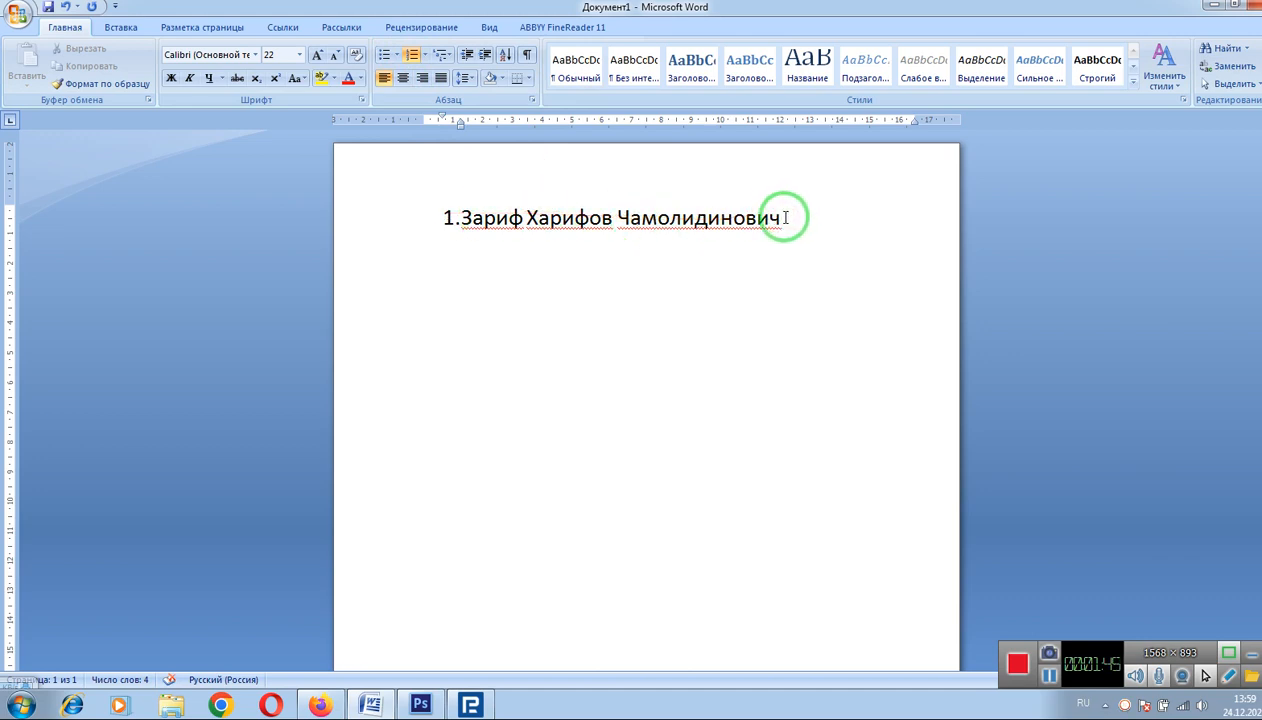
pyautogui.press('Return')
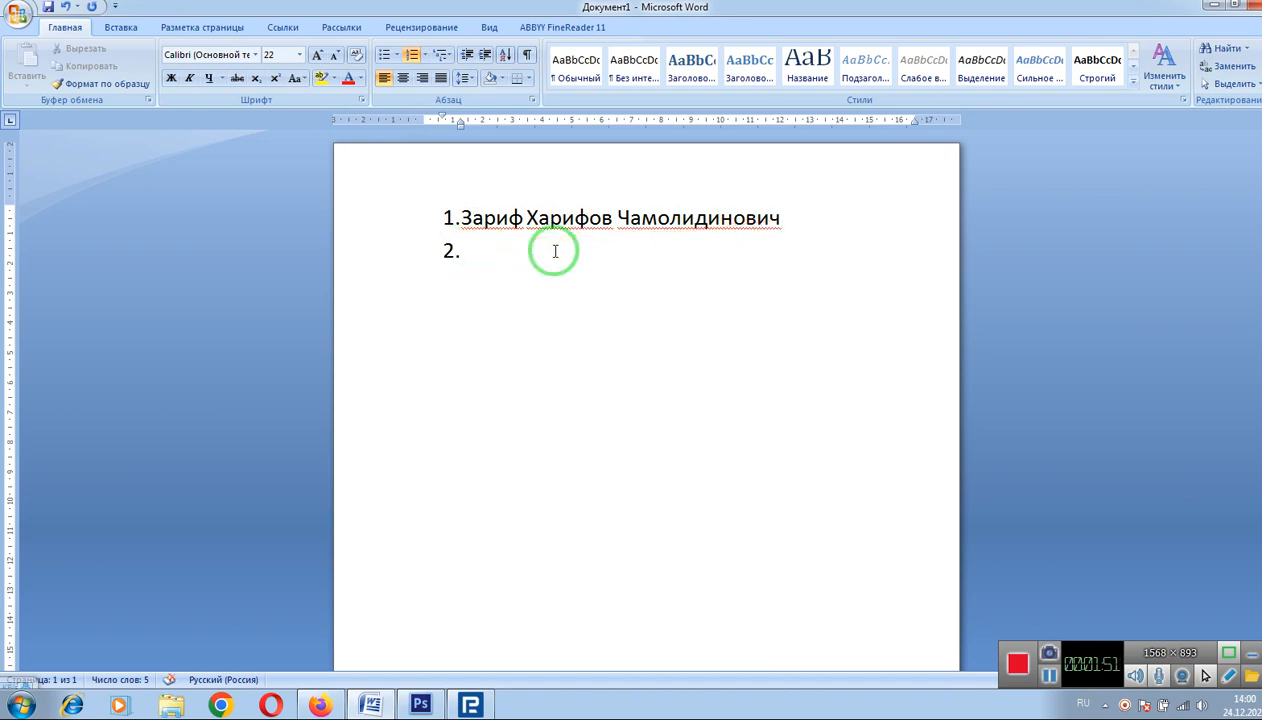
pyautogui.write('Шариф')
pyautogui.press('Return')
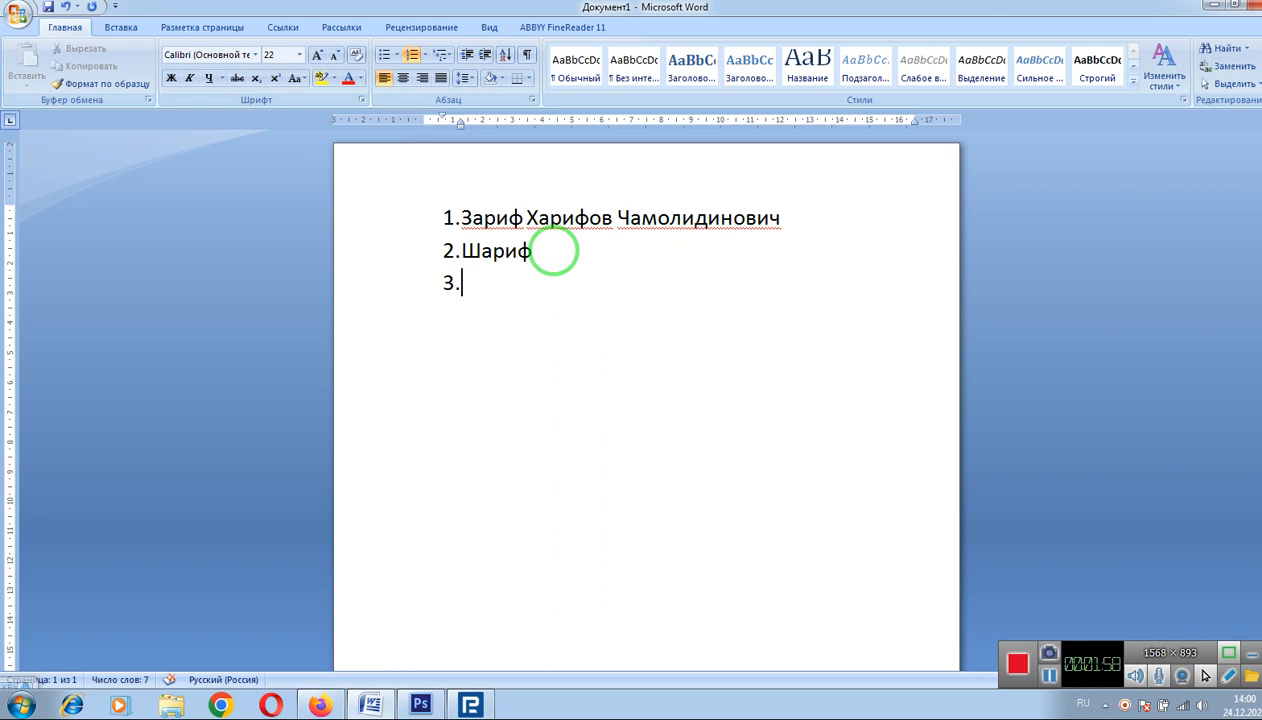
pyautogui.write('Усмо')
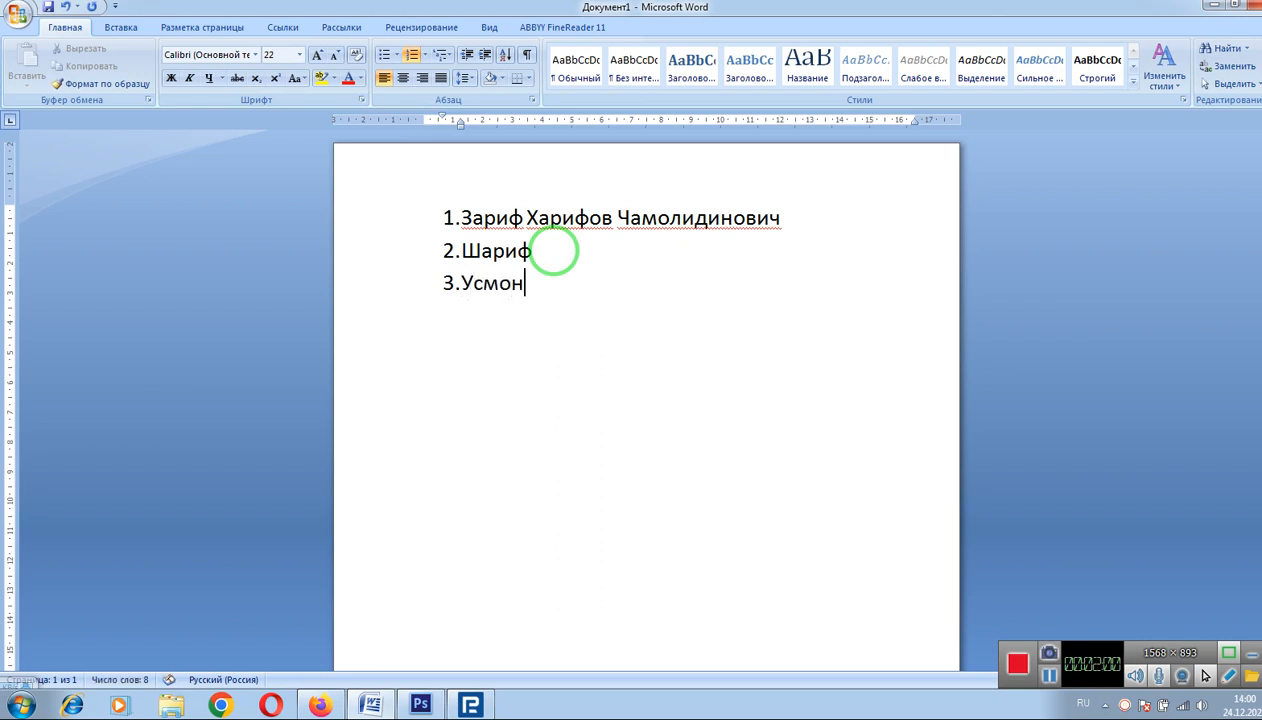
pyautogui.write('н')
pyautogui.press('Return')
pyautogui.write('Асад')
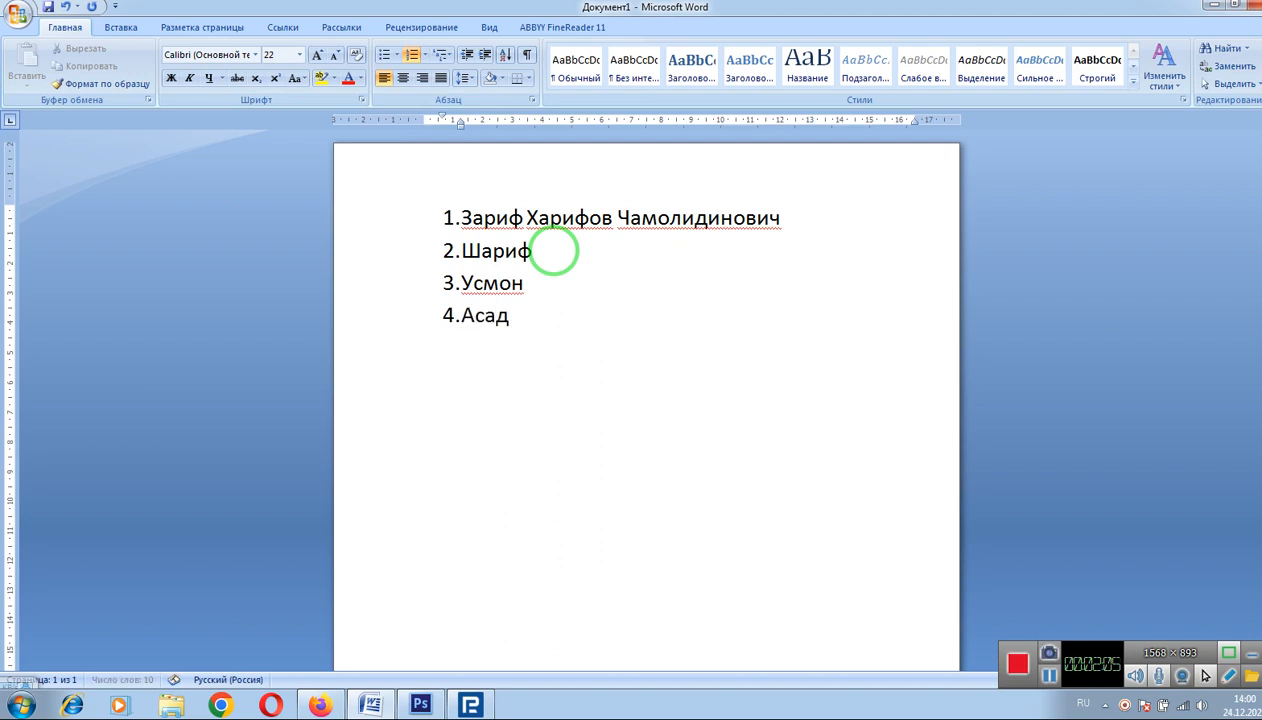
pyautogui.press('Return')
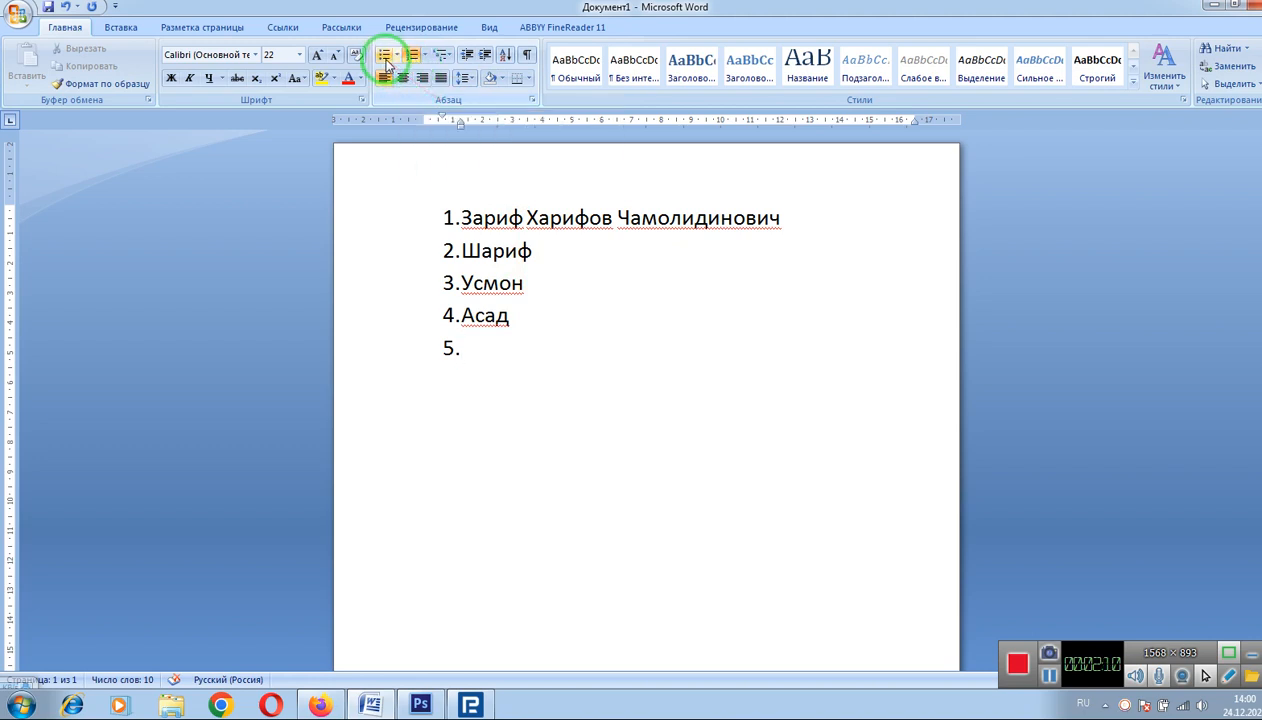
# Step: End the names list and start a new list in the 1) 2) 3) numbering format
pyautogui.click(421, 58)
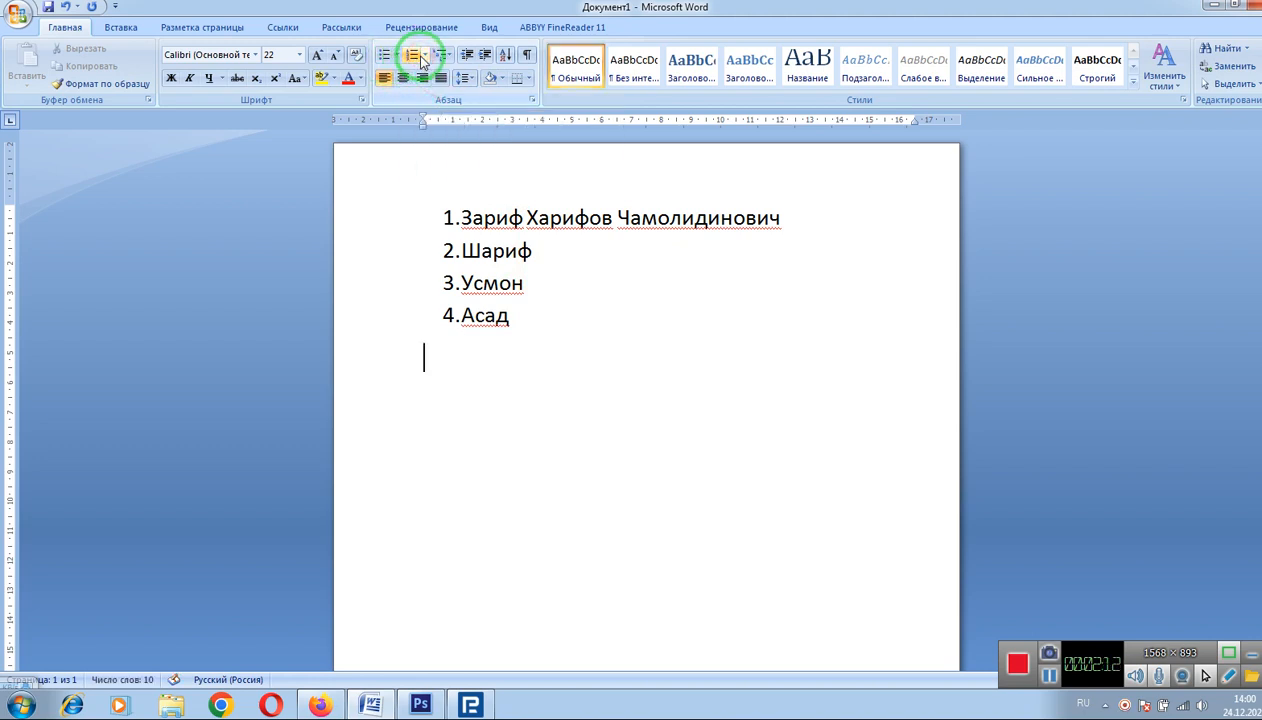
pyautogui.click(426, 57)
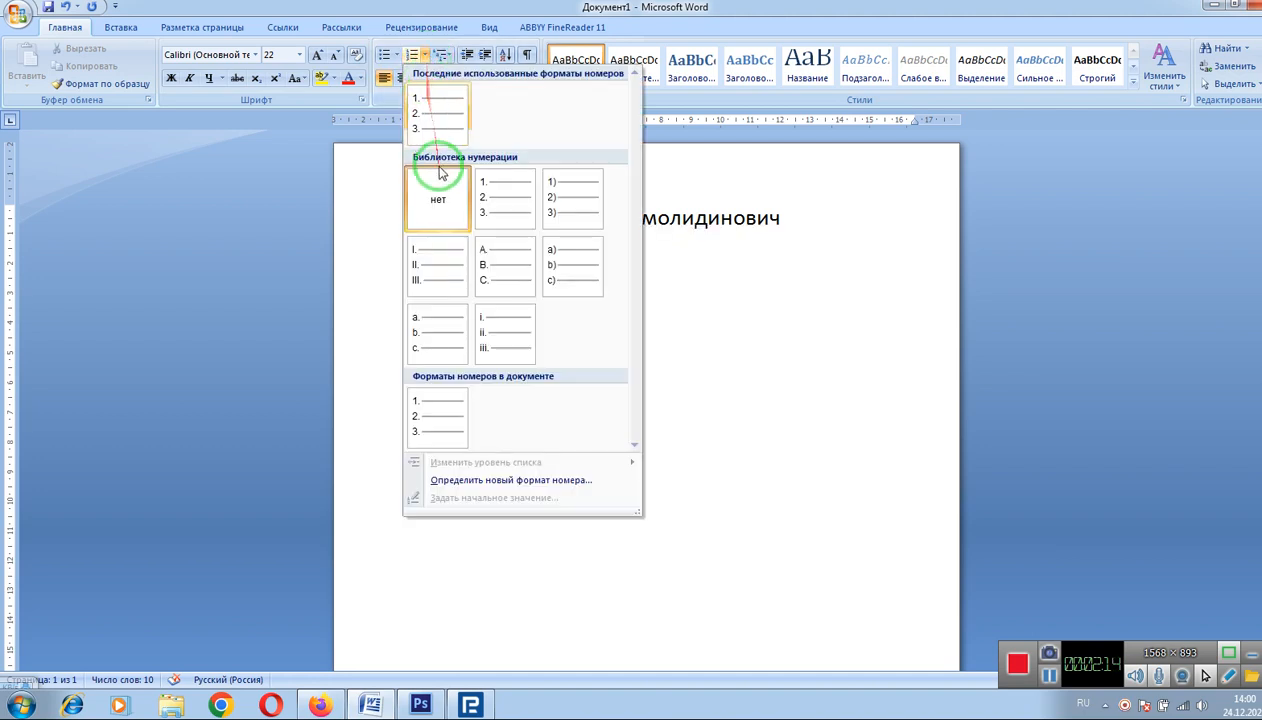
pyautogui.click(562, 200)
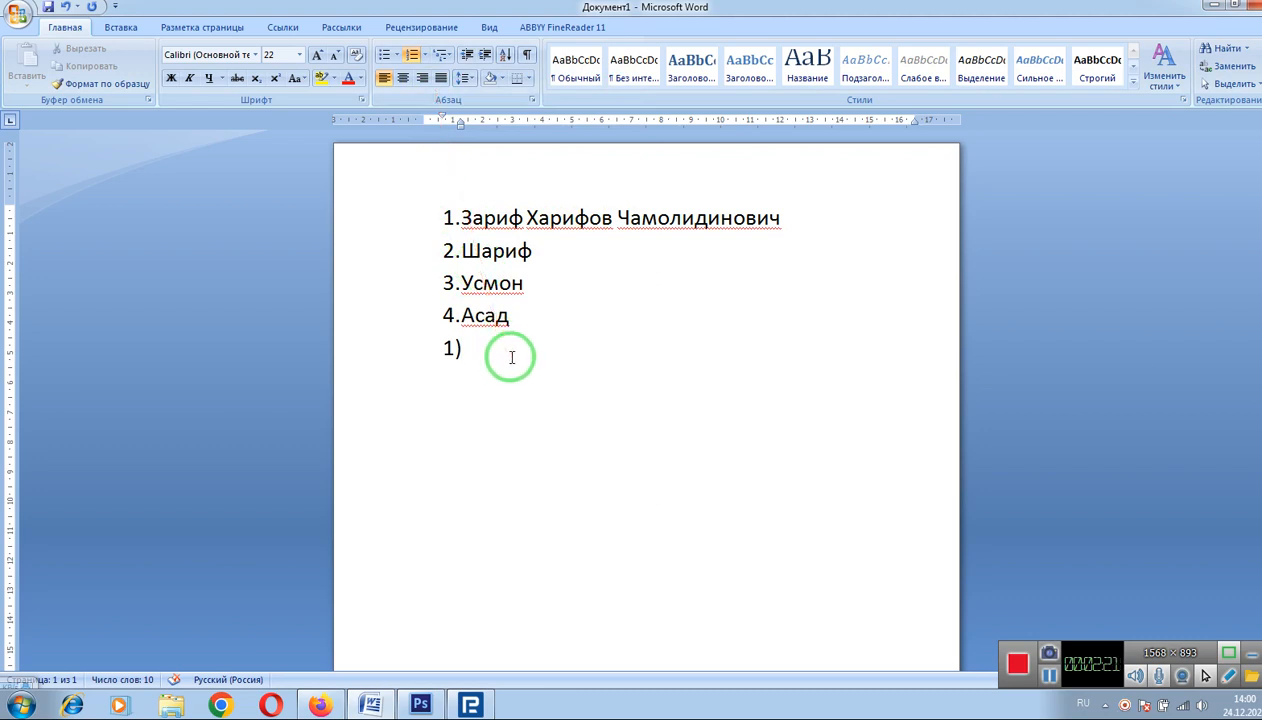
# Step: Type the cities Алмато and Тошкент as items 1) and 2), fixing typos
pyautogui.write('Алмаа')
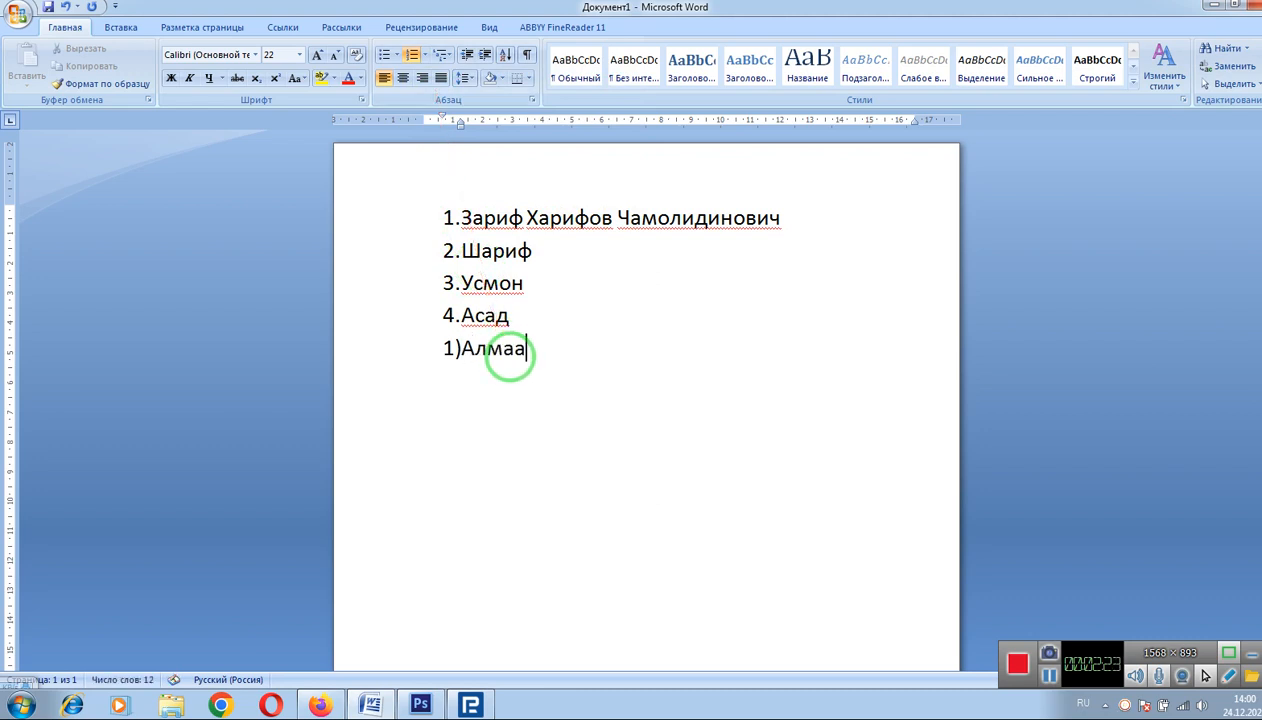
pyautogui.press('BackSpace')
pyautogui.write('то')
pyautogui.press('Return')
pyautogui.write('И')
pyautogui.press('BackSpace')
pyautogui.write('Тошкент')
pyautogui.press('Return')
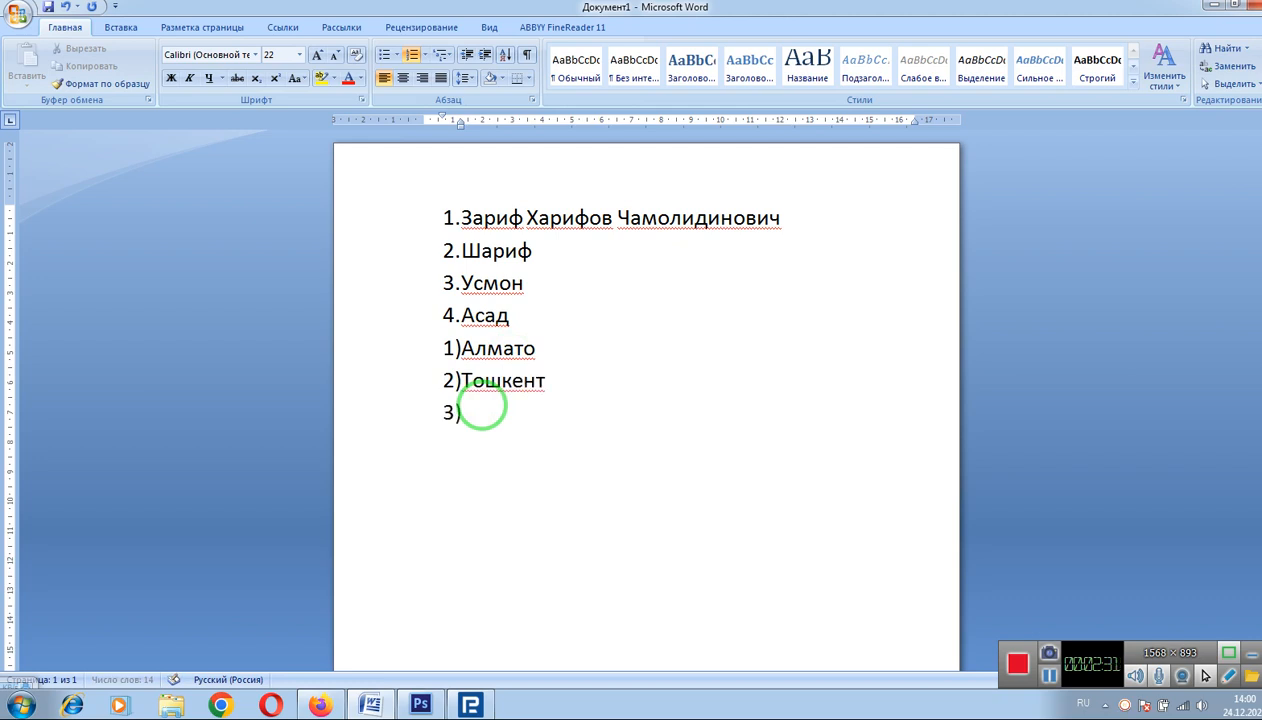
# Step: Switch the city list to bullets, add Исфара, and remove the empty trailing bullet
pyautogui.click(382, 56)
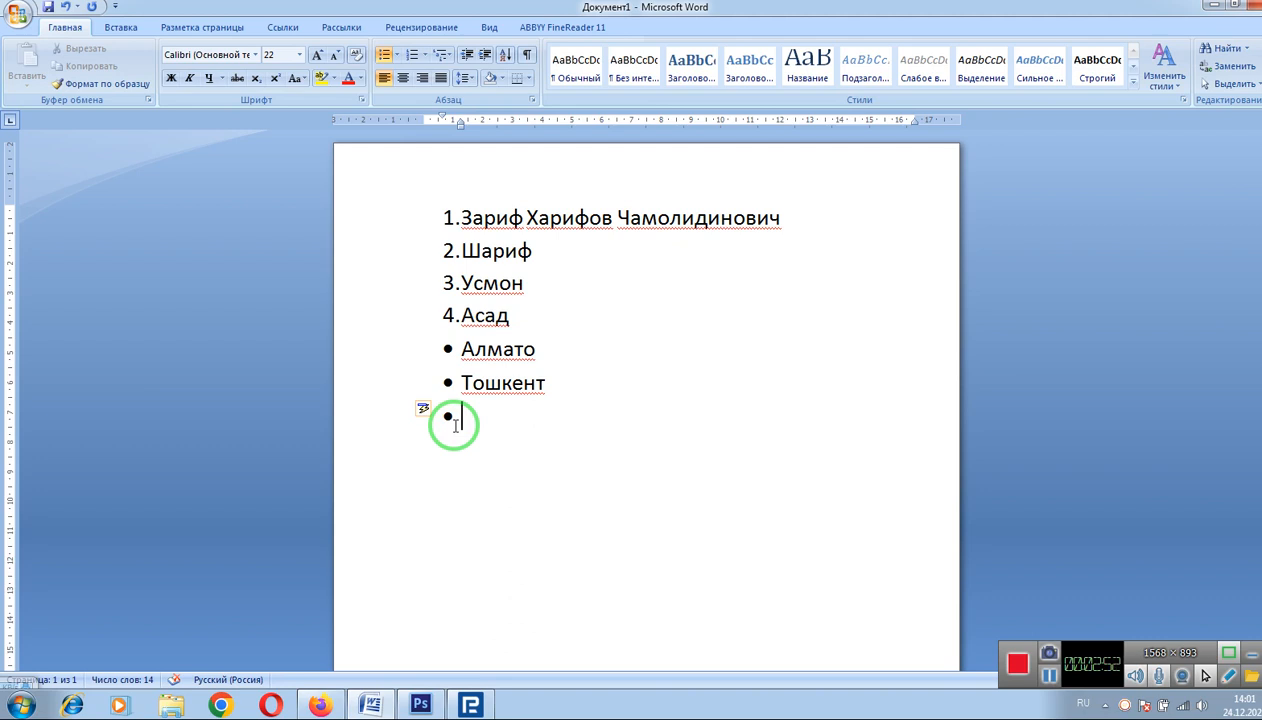
pyautogui.write('Исфара')
pyautogui.press('Return')
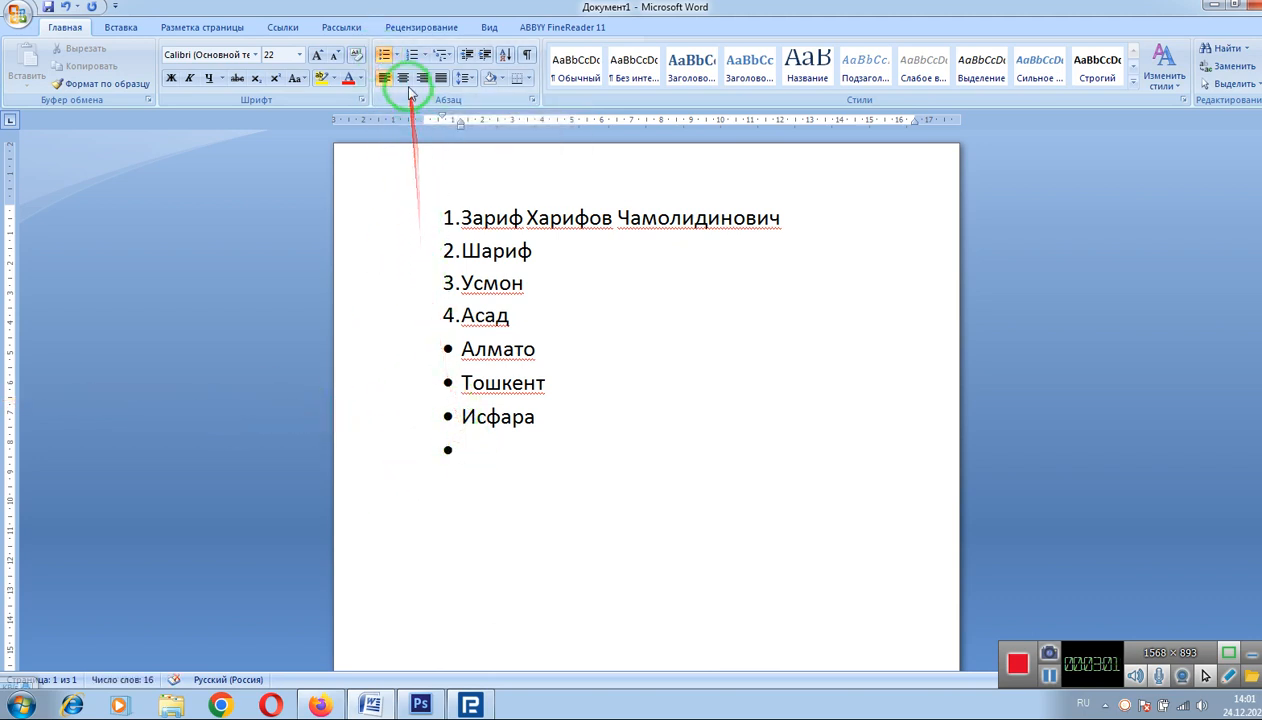
pyautogui.click(386, 58)
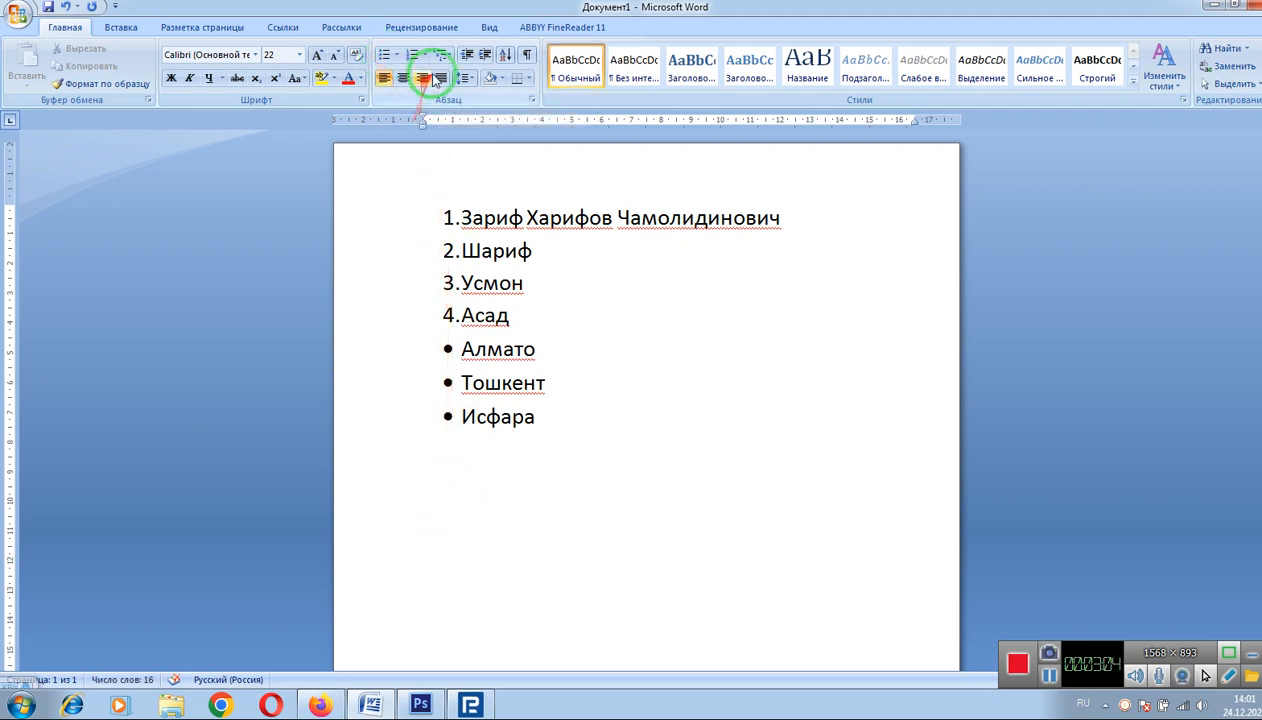
pyautogui.click(442, 55)
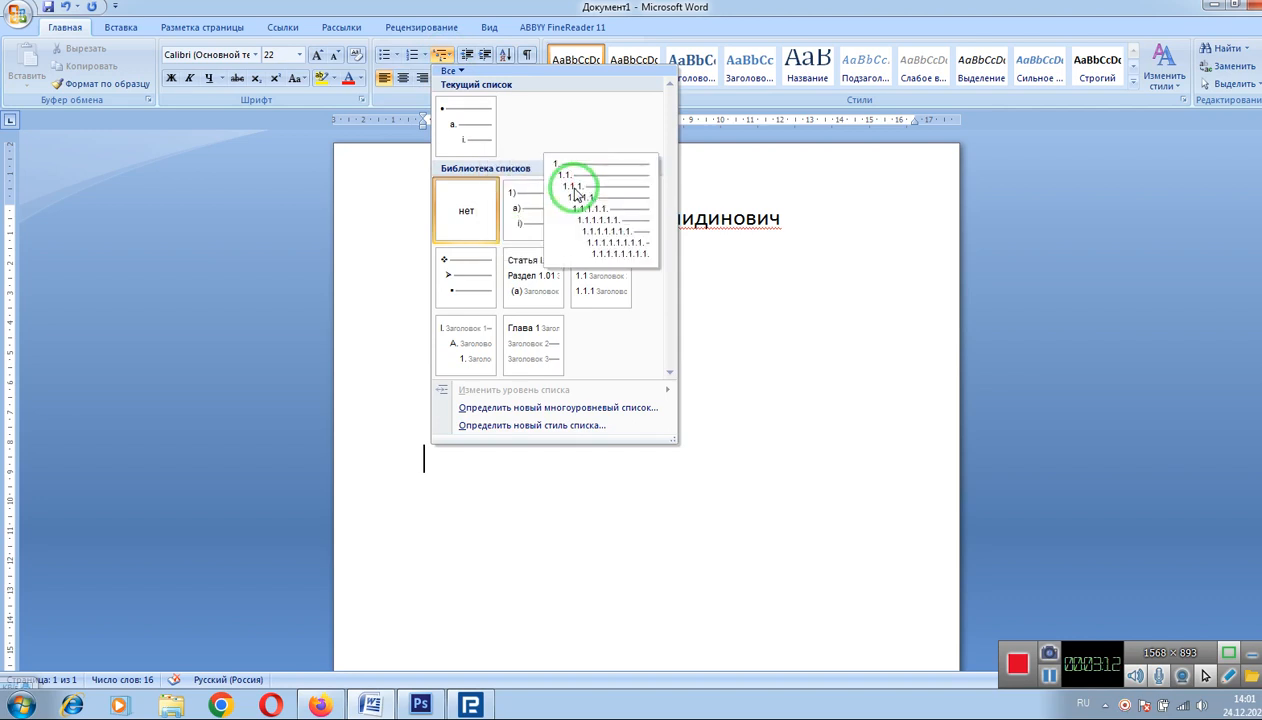
pyautogui.click(576, 195)
pyautogui.press('BackSpace')
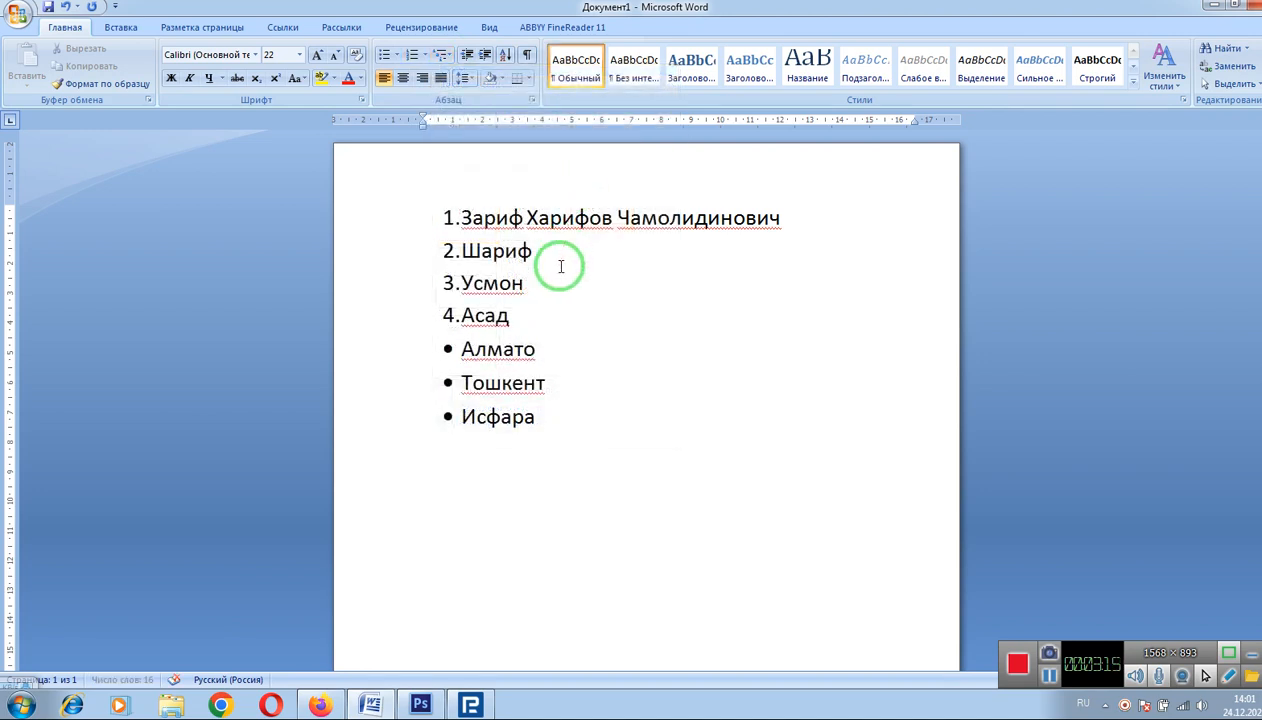
pyautogui.click(445, 57)
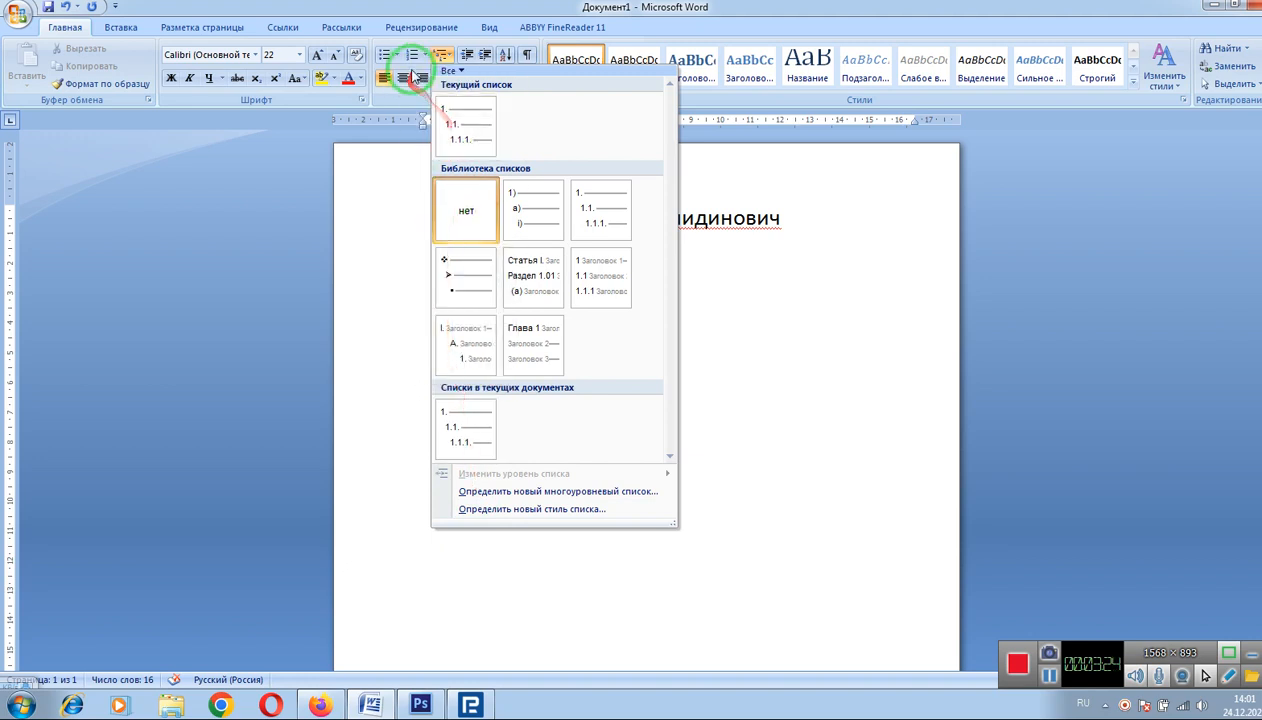
pyautogui.click(366, 215)
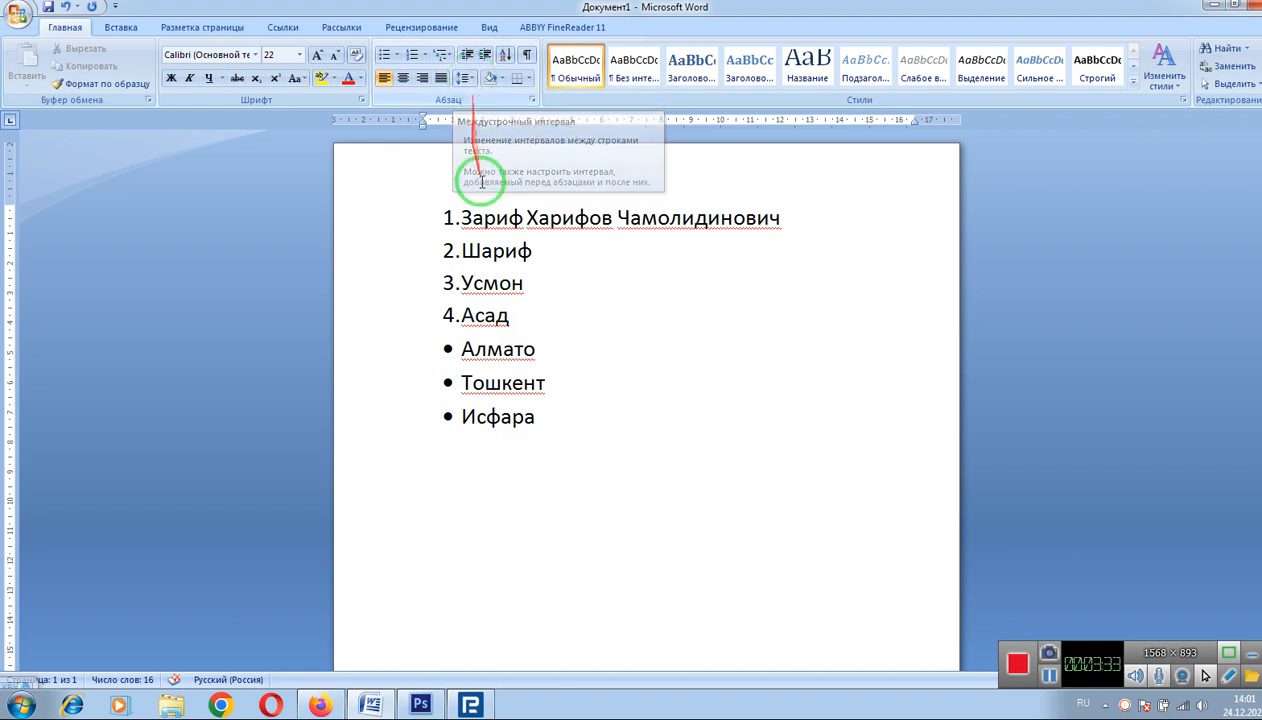
# Step: Give the names and cities list 1.0 line spacing with no space after paragraphs
pyautogui.moveTo(484, 215)
pyautogui.mouseDown()
pyautogui.moveTo(546, 259)
pyautogui.moveTo(537, 430)
pyautogui.mouseUp()
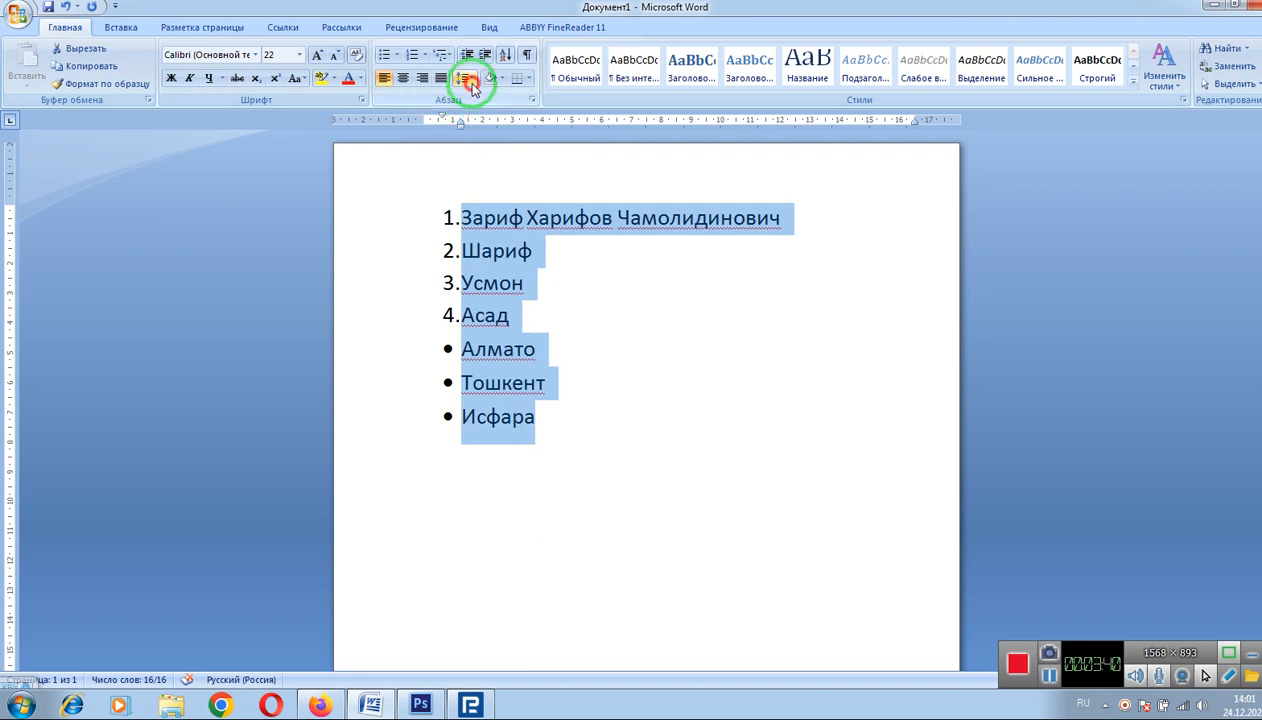
pyautogui.click(467, 80)
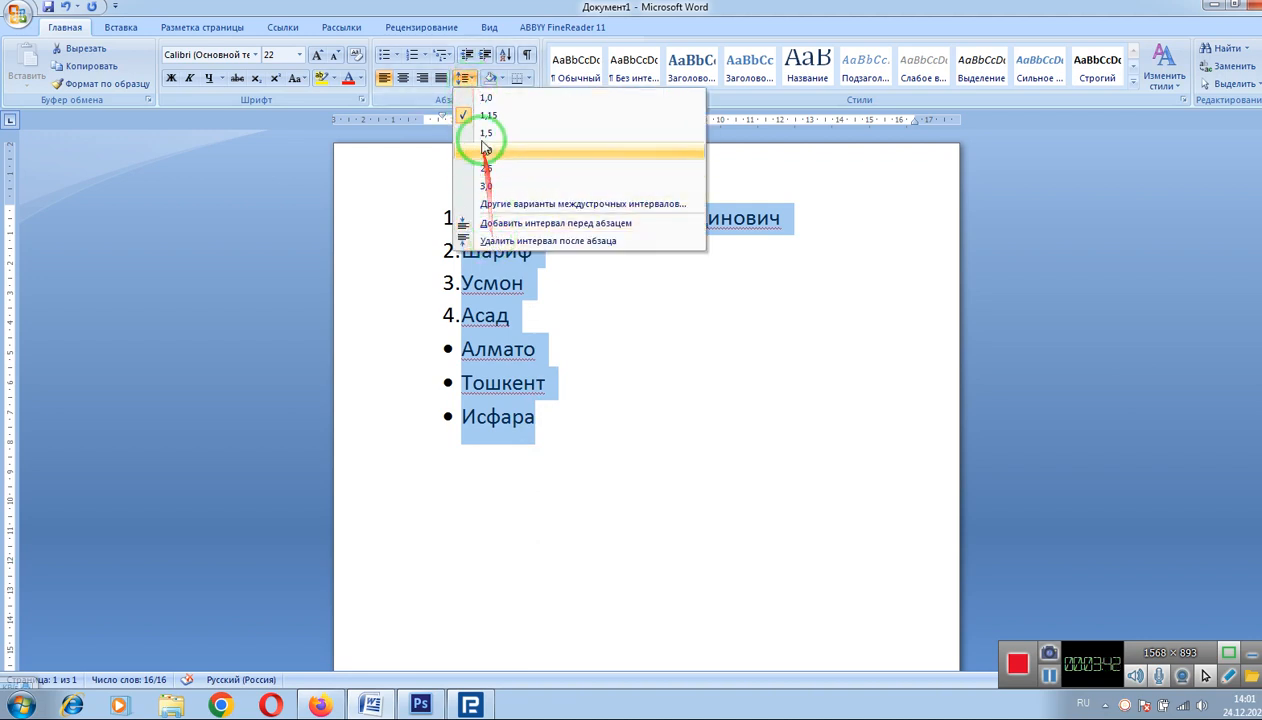
pyautogui.click(470, 97)
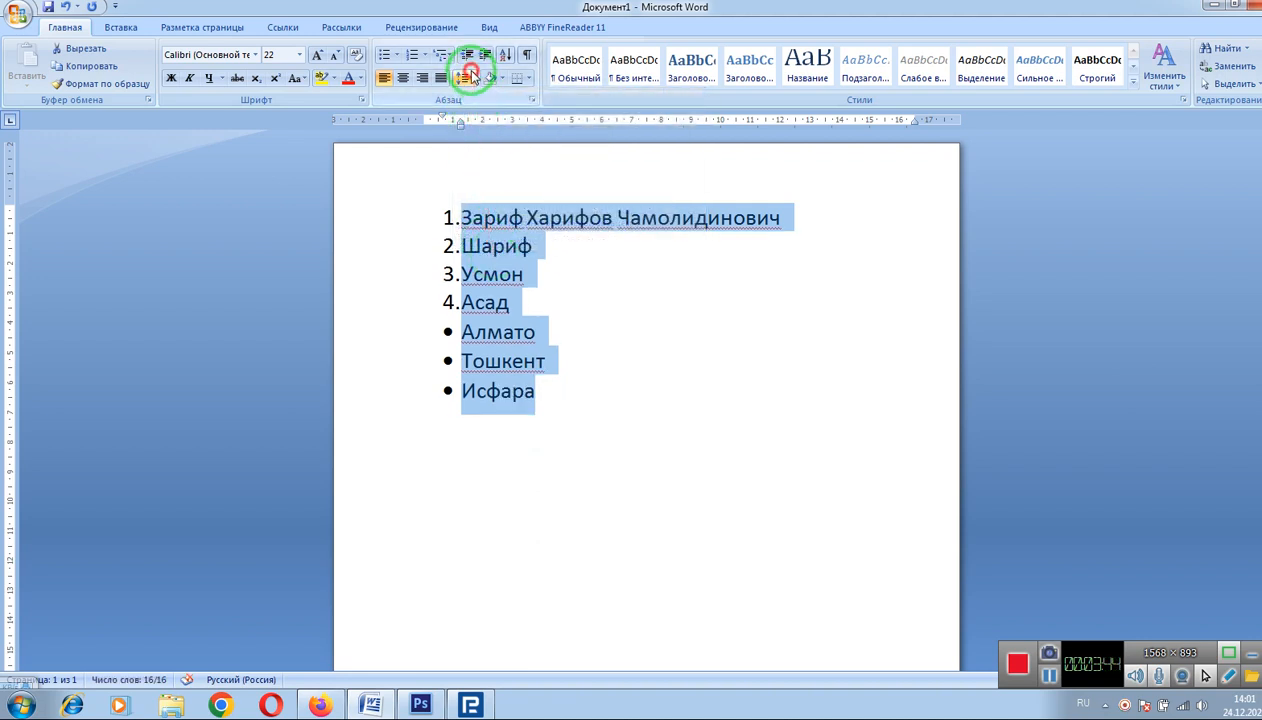
pyautogui.click(467, 78)
pyautogui.click(481, 152)
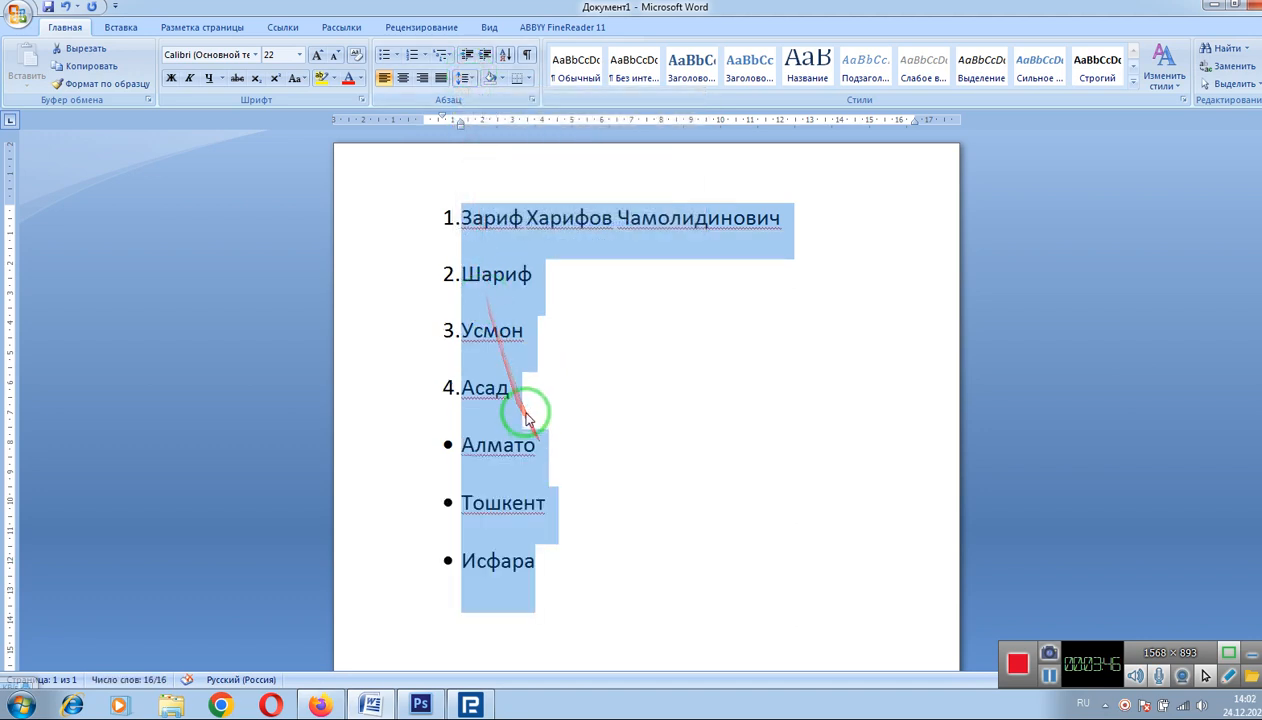
pyautogui.click(472, 88)
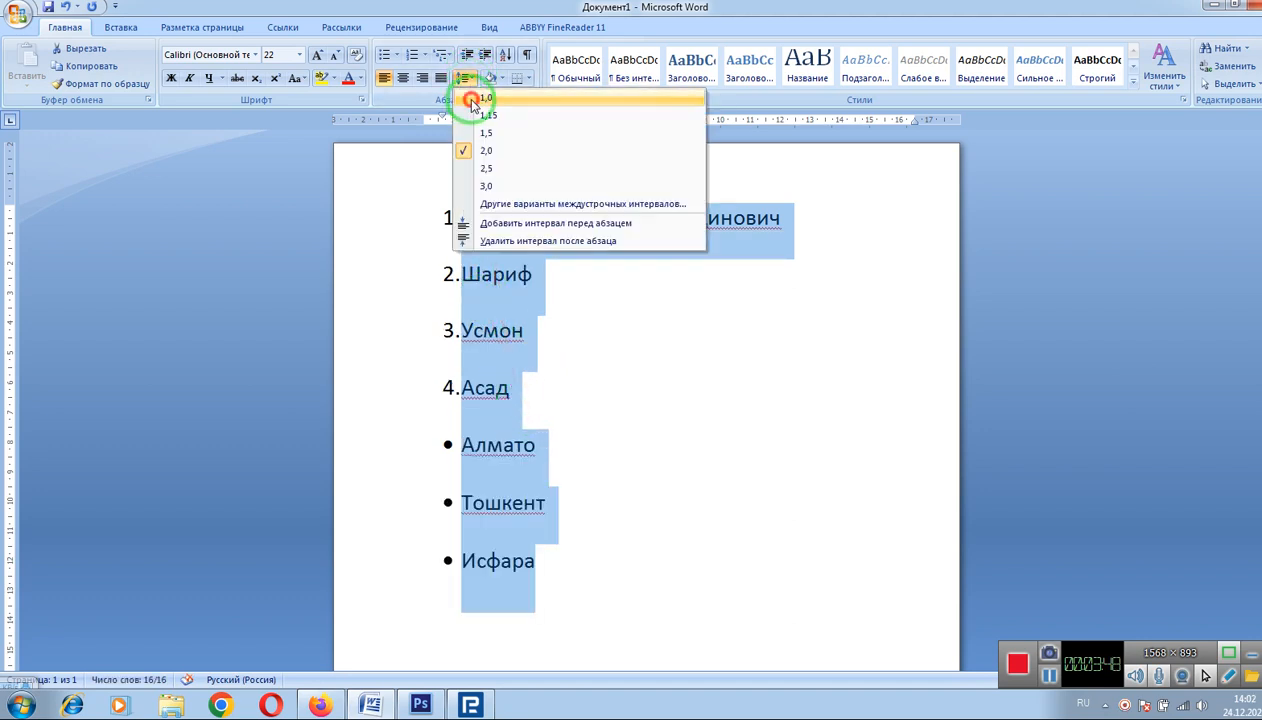
pyautogui.click(466, 95)
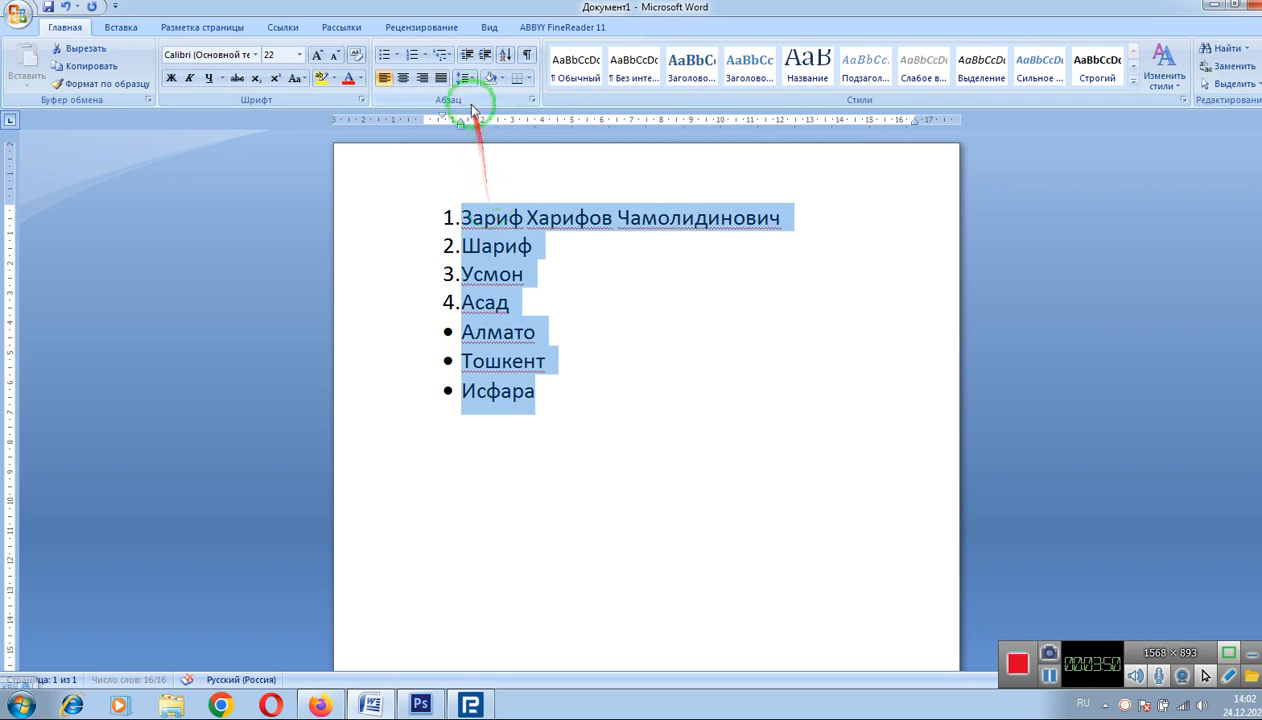
pyautogui.click(468, 79)
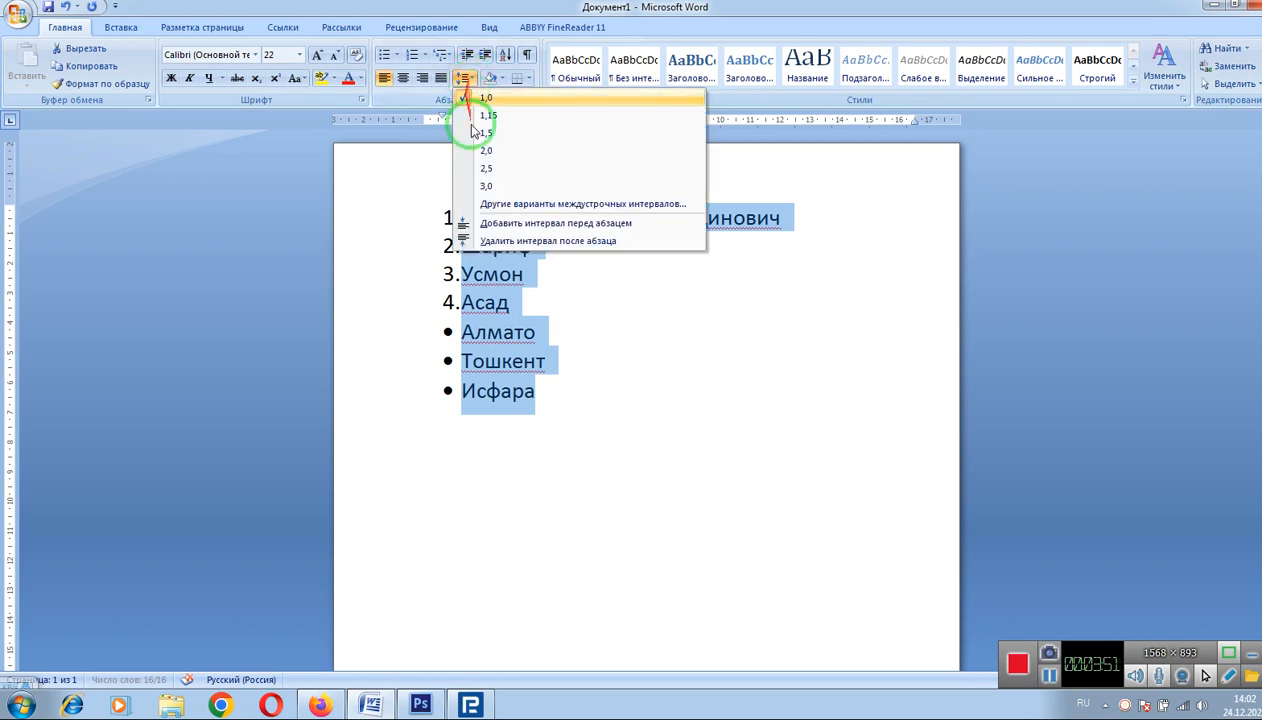
pyautogui.click(502, 241)
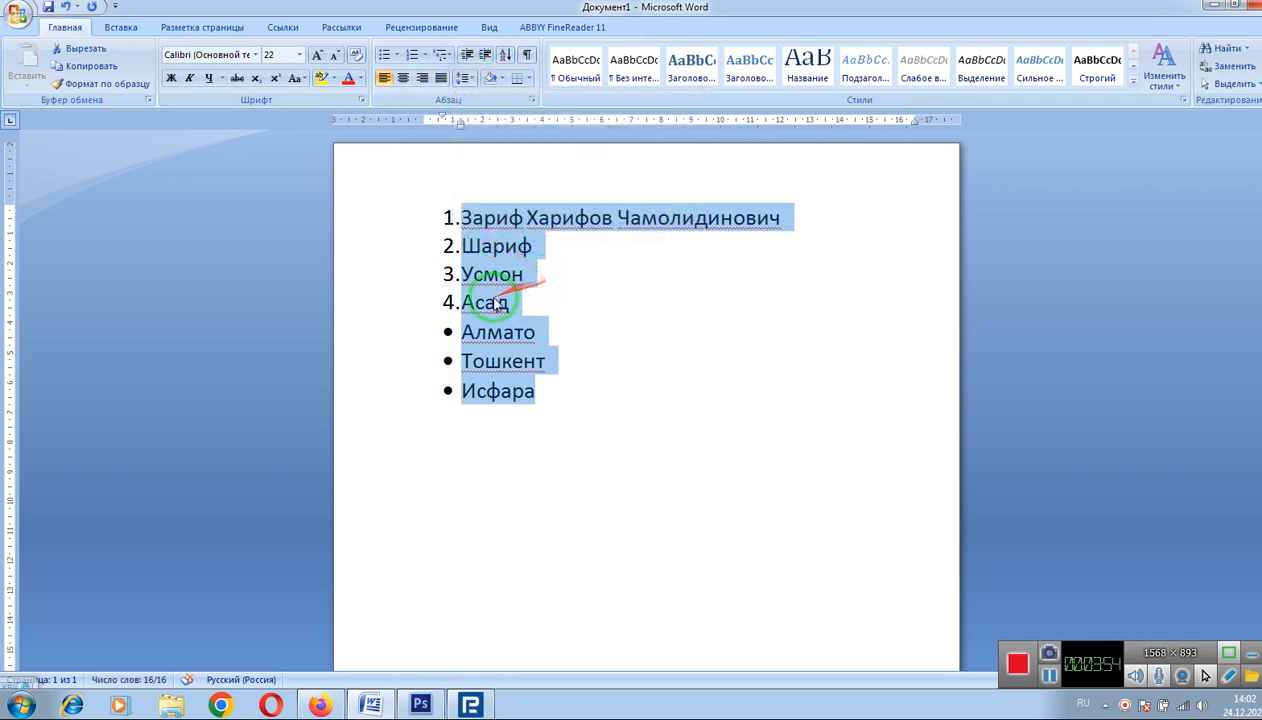
pyautogui.click(578, 410)
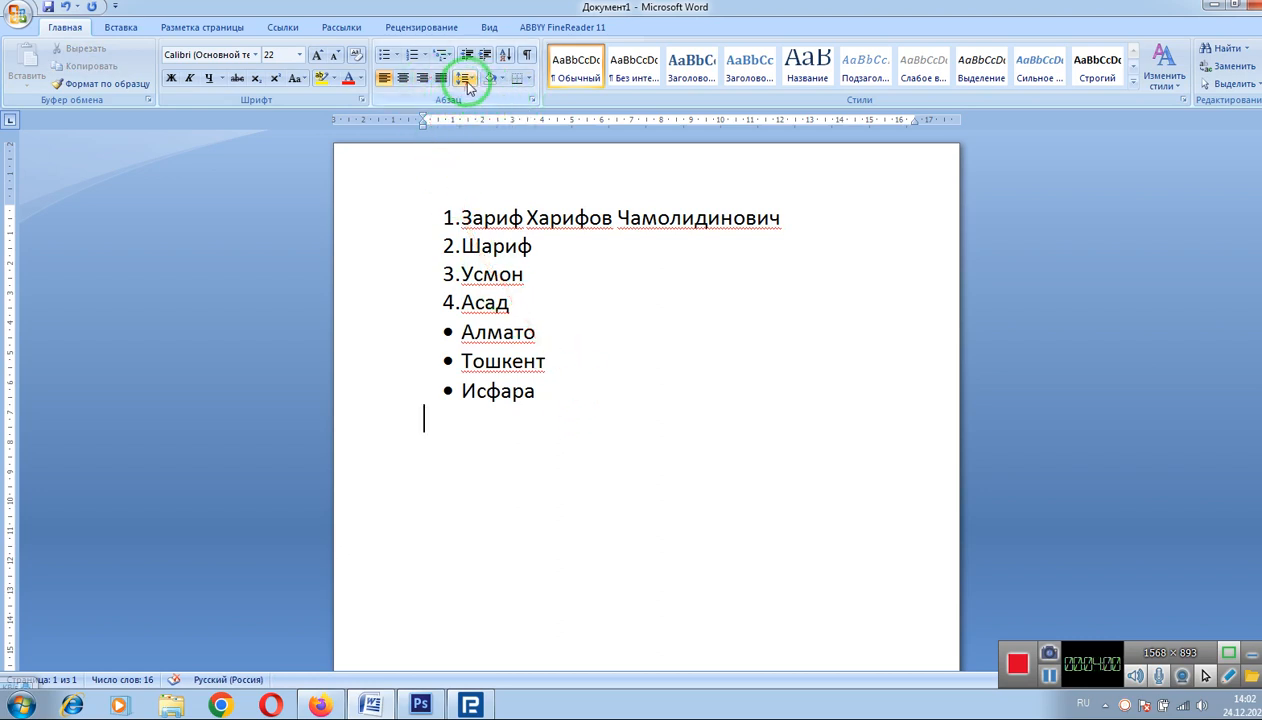
# Step: Shift the numbered names list slightly left using the ruler indent
pyautogui.click(495, 217)
pyautogui.moveTo(446, 214)
pyautogui.mouseDown()
pyautogui.moveTo(473, 206)
pyautogui.moveTo(437, 214)
pyautogui.mouseUp()
pyautogui.click(440, 213)
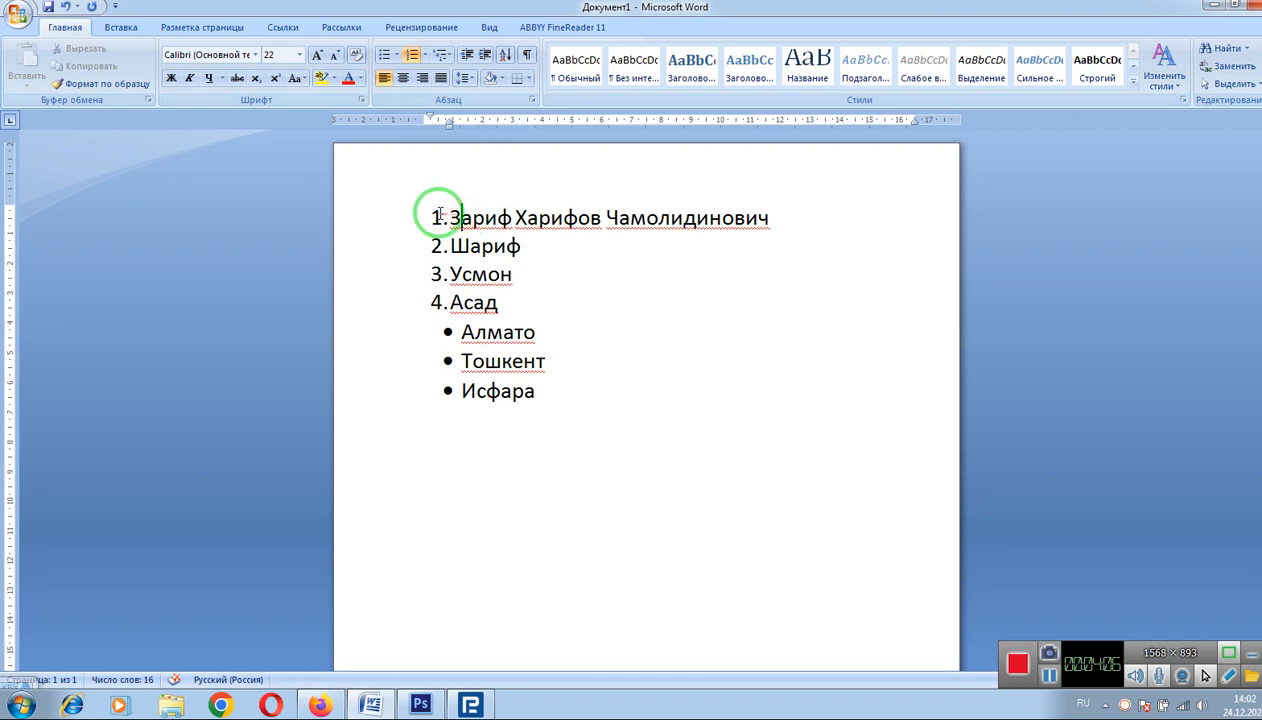
# Step: Shade the first name line yellow and give the second name a yellow highlight
pyautogui.click(524, 217)
pyautogui.click(760, 219)
pyautogui.moveTo(760, 219); pyautogui.dragTo(441, 204)
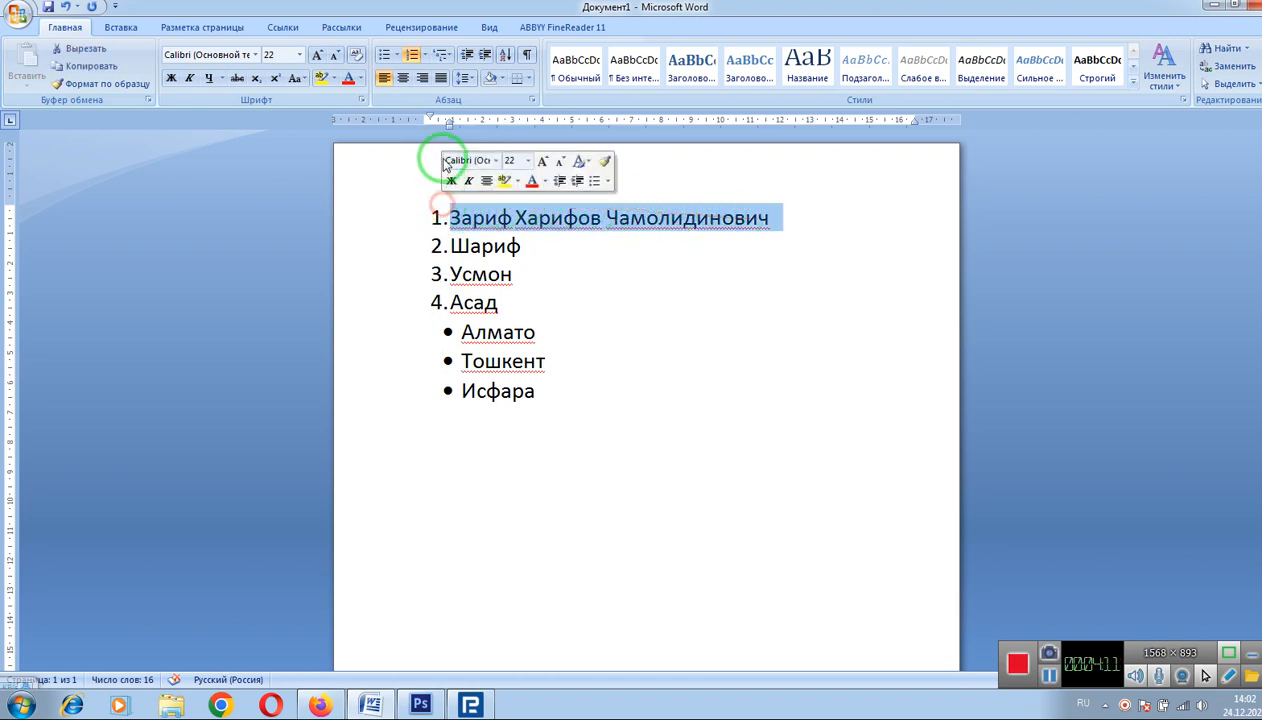
pyautogui.click(501, 80)
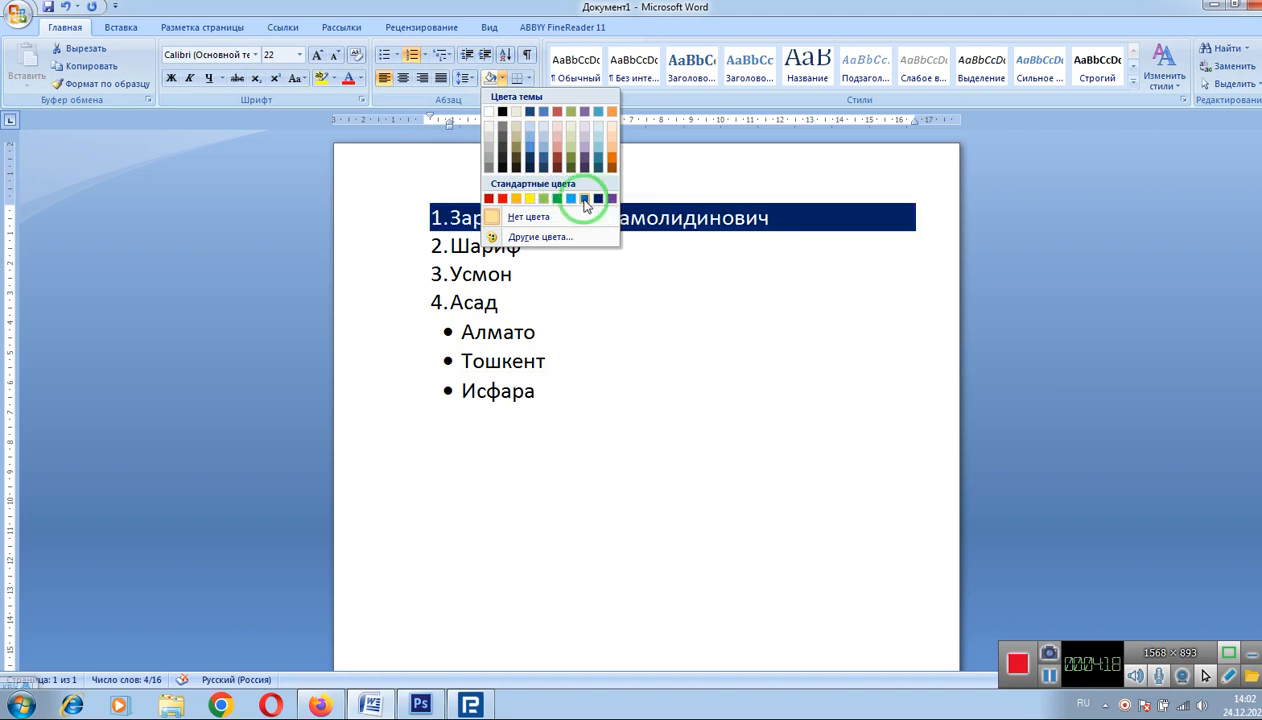
pyautogui.click(530, 198)
pyautogui.moveTo(530, 240); pyautogui.dragTo(440, 257)
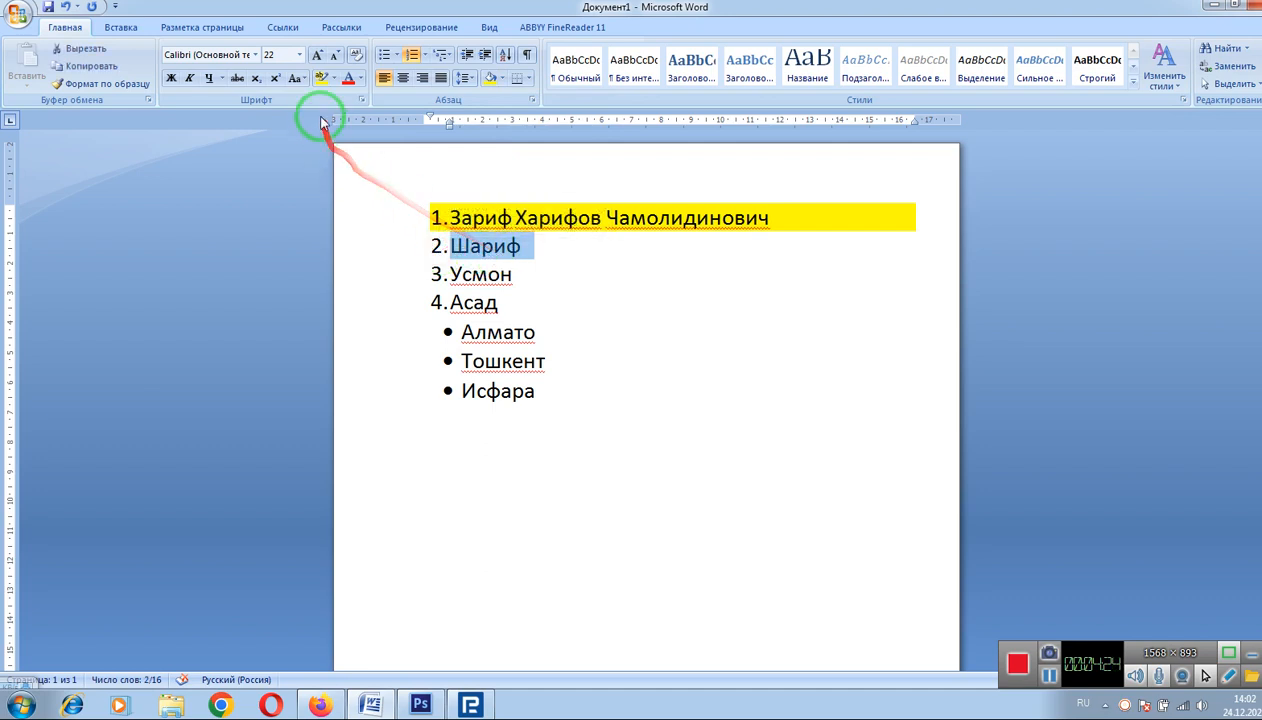
pyautogui.click(321, 80)
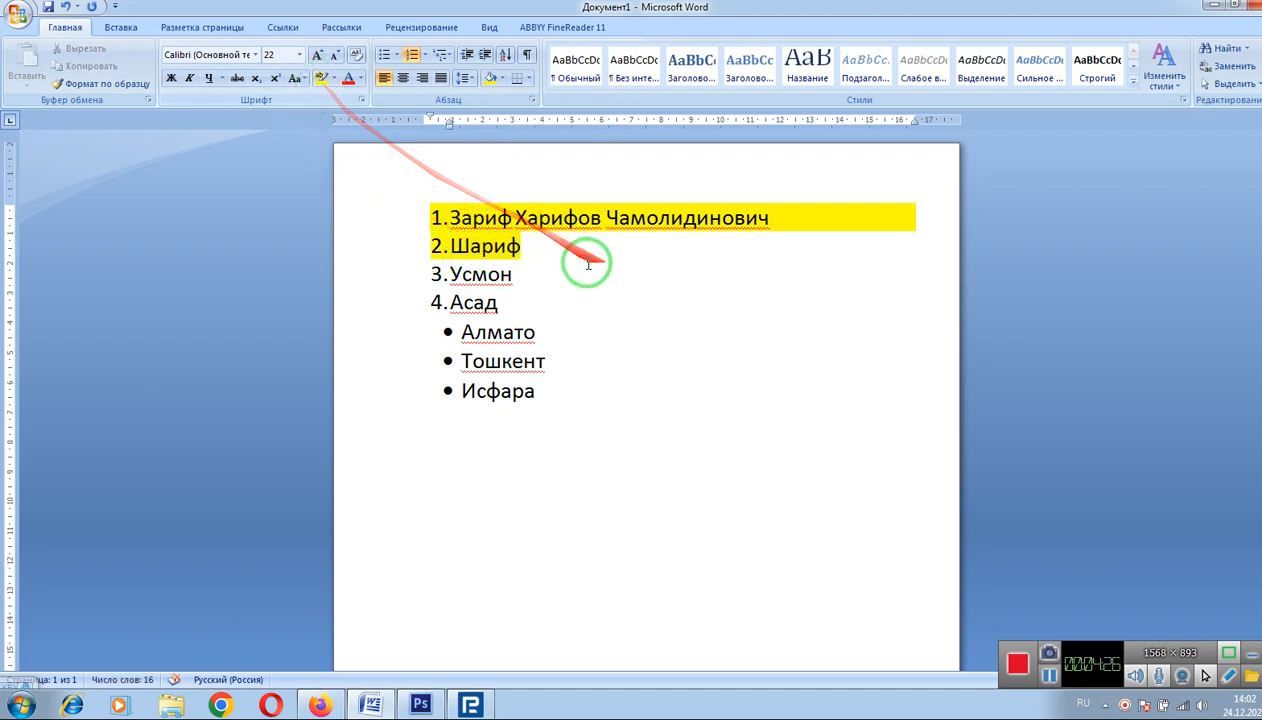
# Step: Shade the third name line light blue
pyautogui.moveTo(555, 273); pyautogui.dragTo(423, 273)
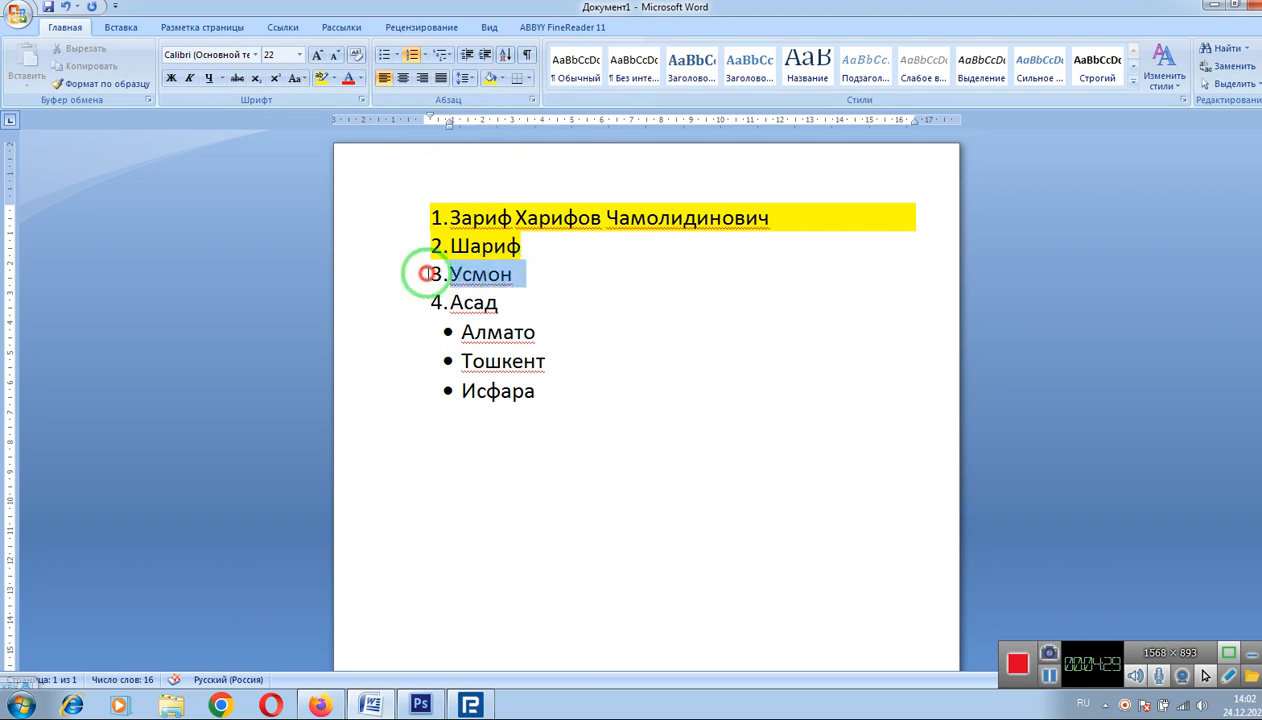
pyautogui.click(504, 84)
pyautogui.click(569, 198)
pyautogui.click(495, 302)
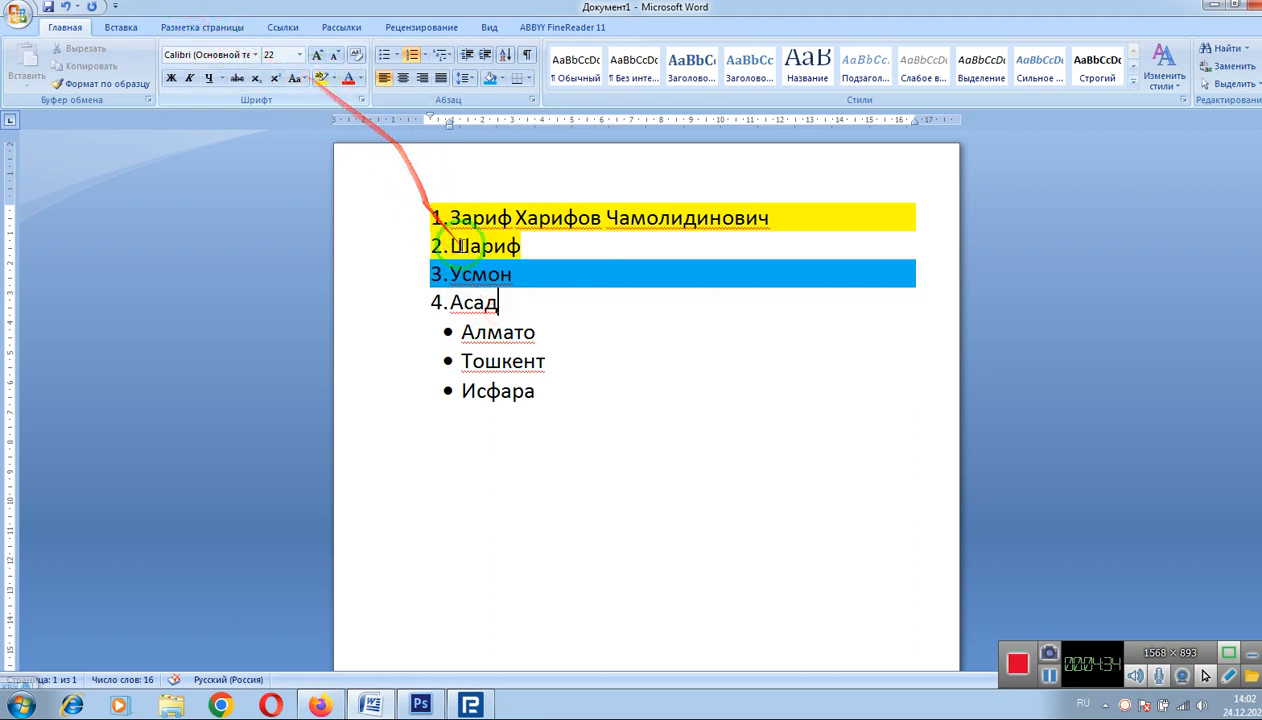
pyautogui.moveTo(501, 297); pyautogui.dragTo(432, 301)
# Step: Clear the fourth name's highlight, then highlight the letters иф in the second name darker olive
pyautogui.click(334, 79)
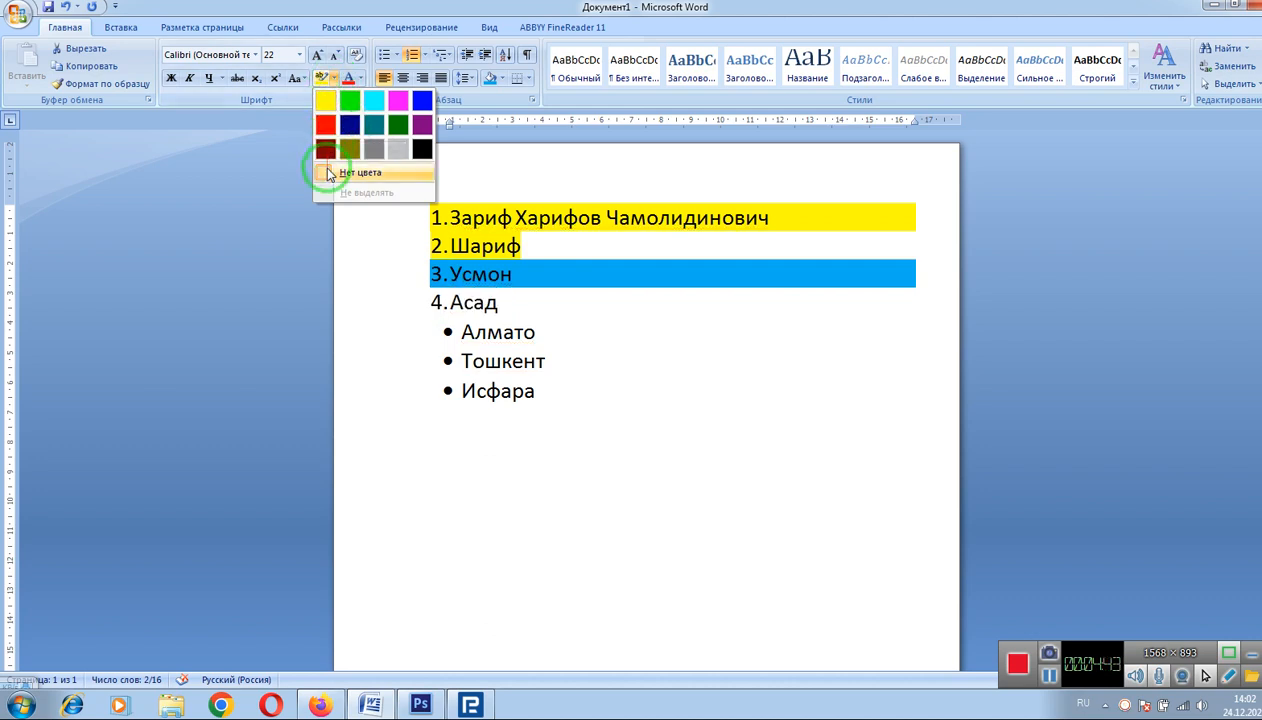
pyautogui.click(360, 172)
pyautogui.click(482, 316)
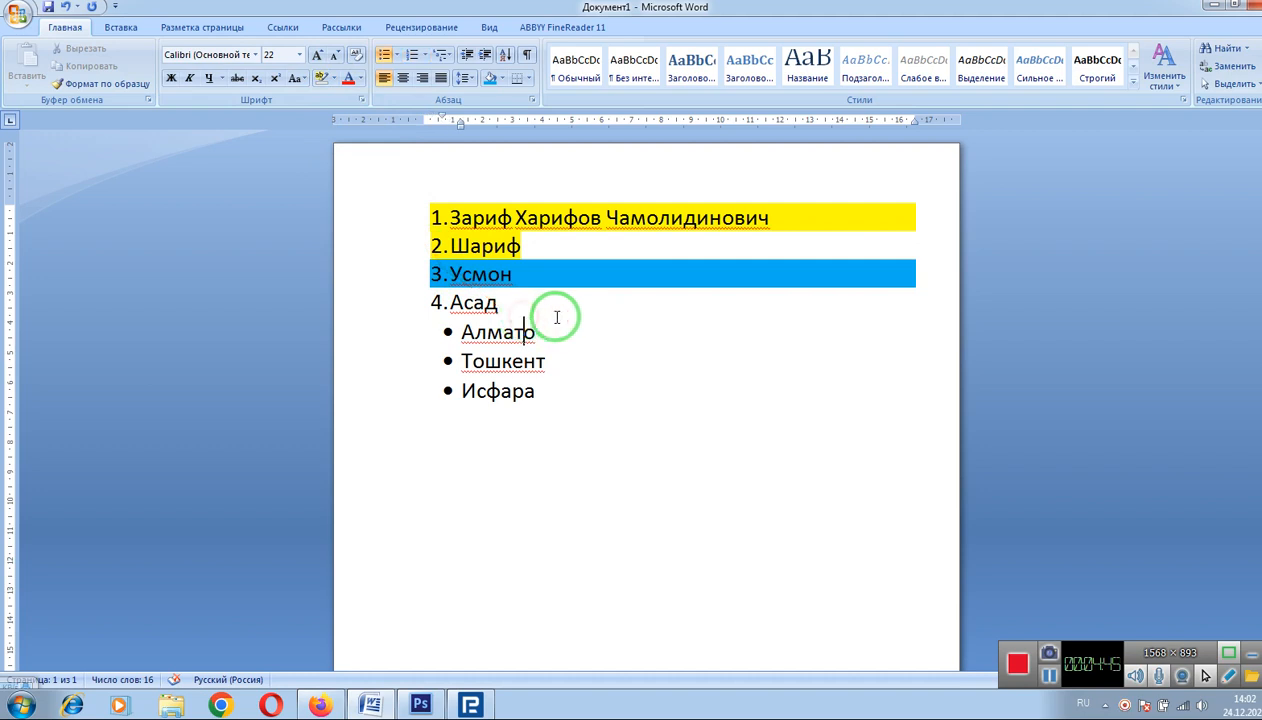
pyautogui.click(513, 318)
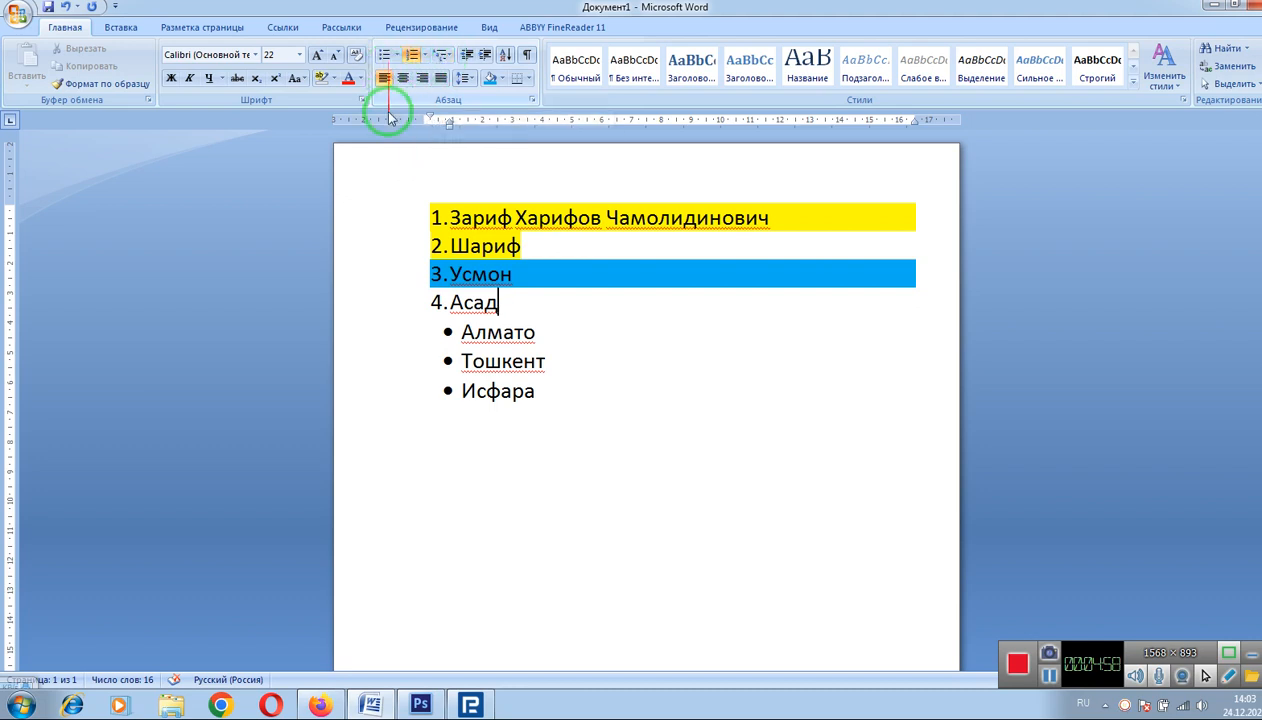
pyautogui.click(327, 88)
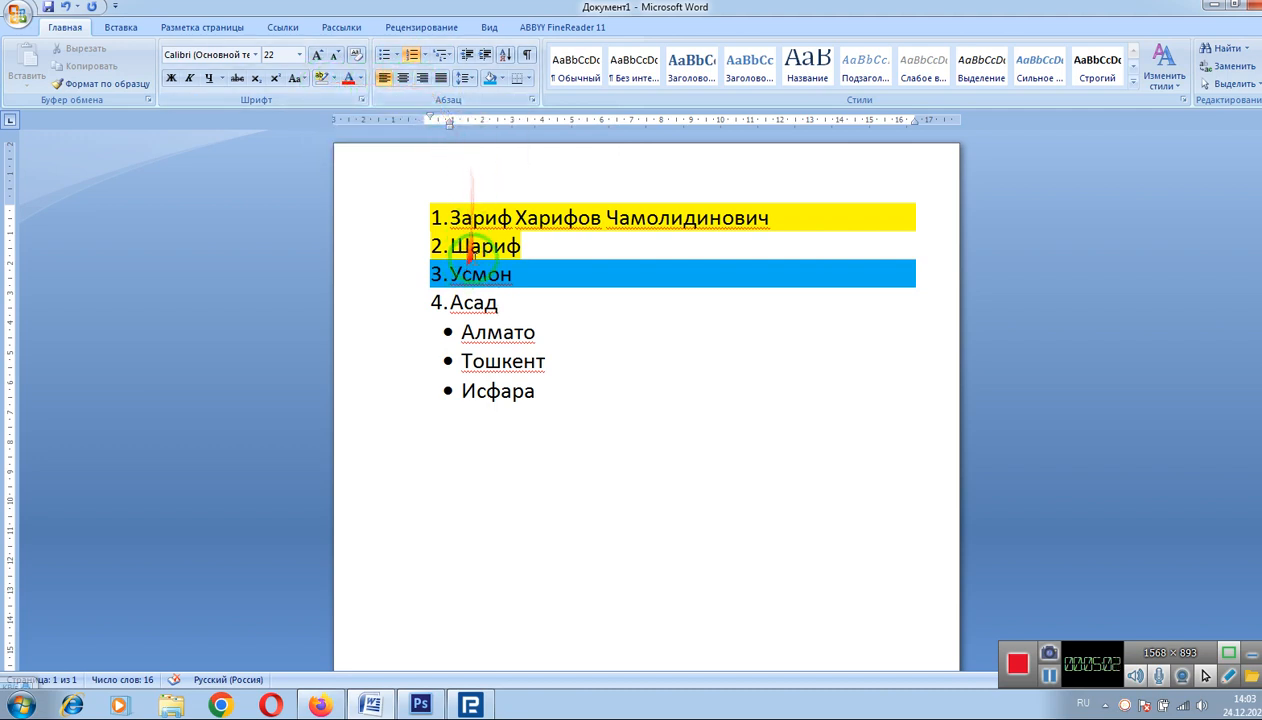
pyautogui.moveTo(531, 248); pyautogui.dragTo(493, 247)
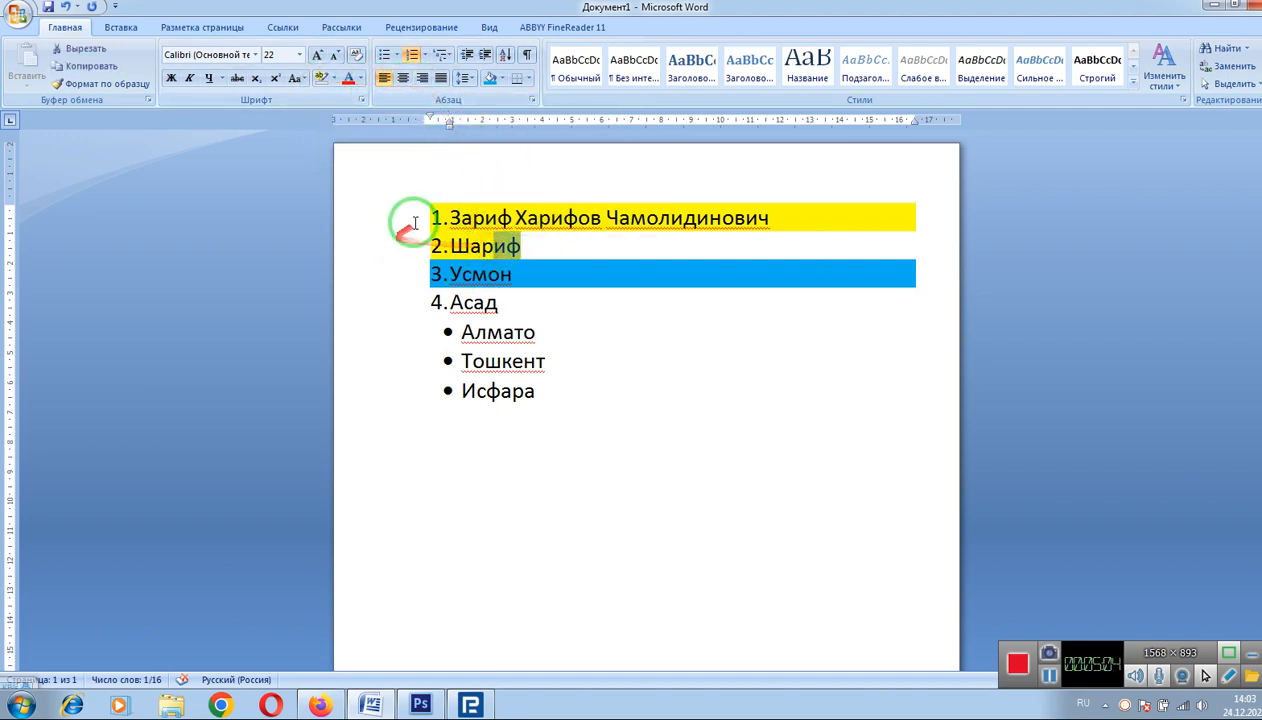